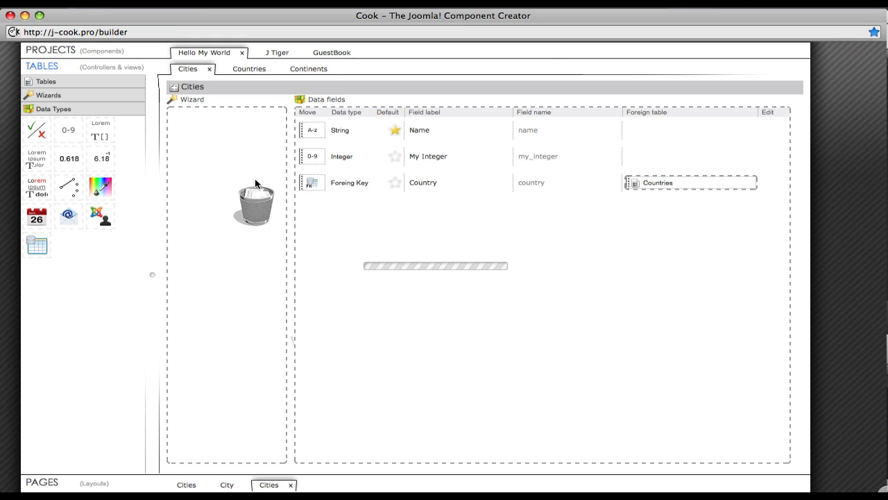
Step: Open the frontend City layout of the Cities table and switch to the backend City layout
click(116, 484)
click(123, 216)
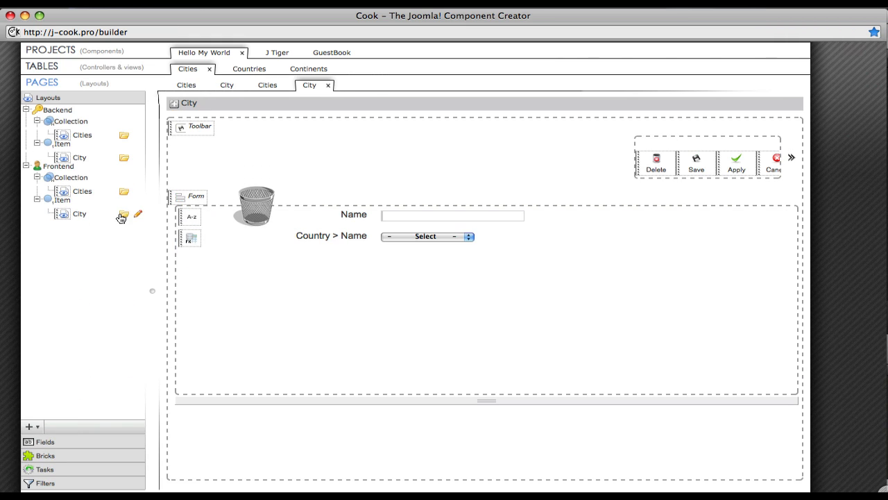
click(226, 85)
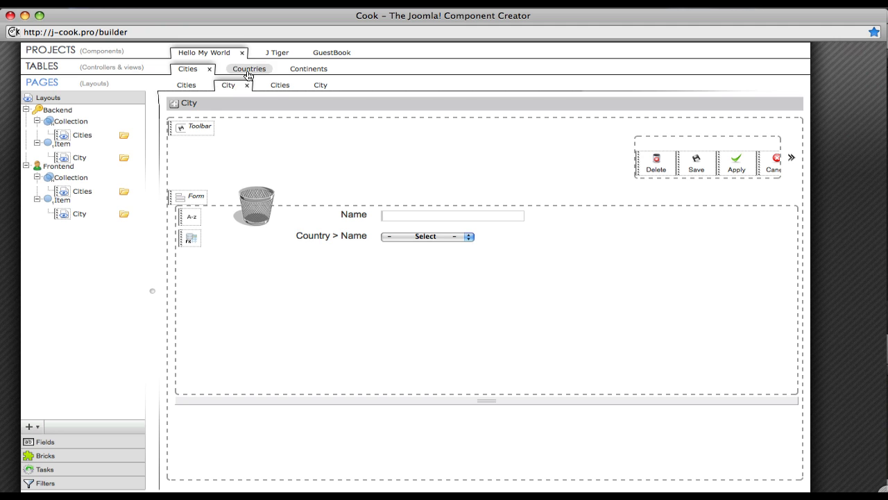
Step: Look through the Countries table and the J Tiger and GuestBook projects
click(248, 69)
click(279, 56)
click(330, 58)
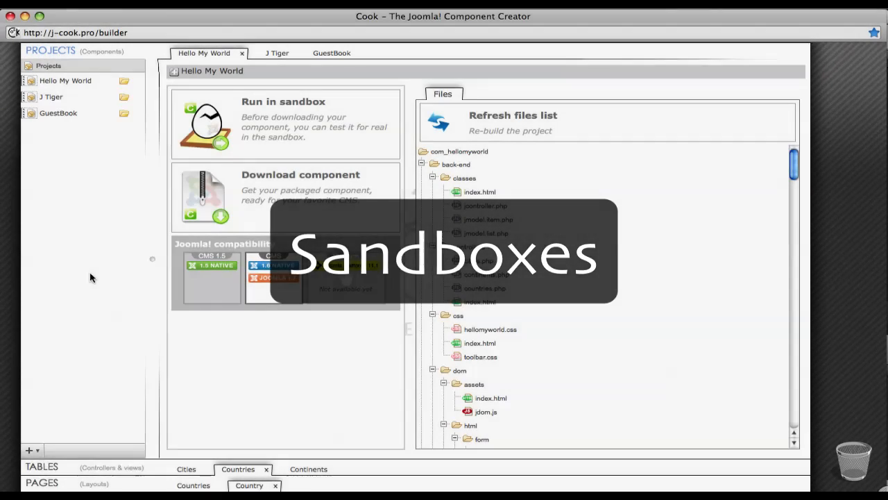
Step: Run the Hello My World component in the sandbox and save a new city named Tokyo with country Japan
click(277, 138)
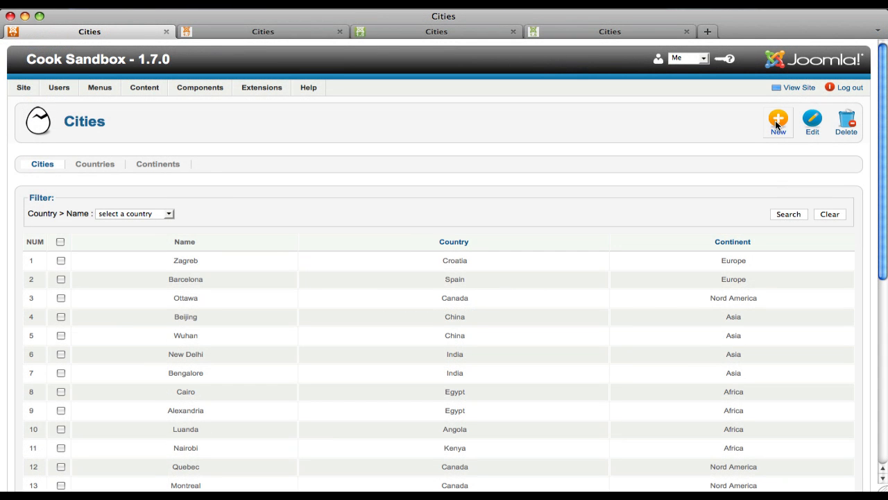
click(778, 125)
text(Tokyo)
key(Tab)
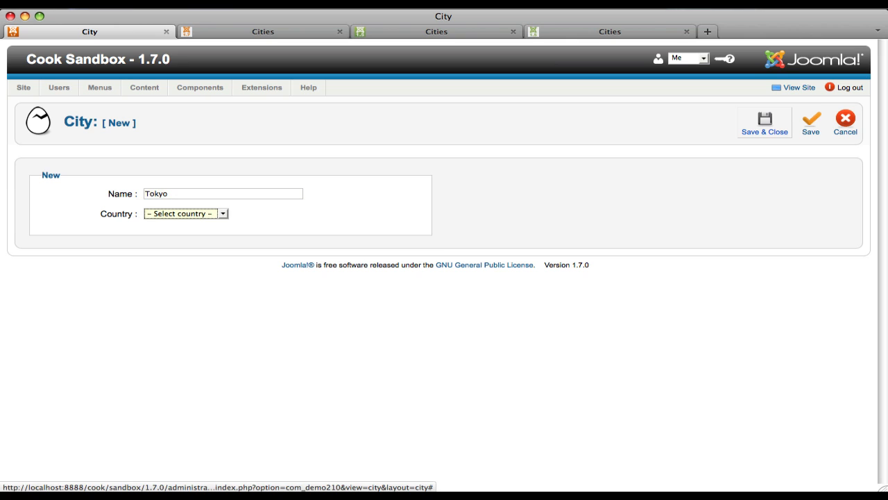
click(223, 214)
click(184, 329)
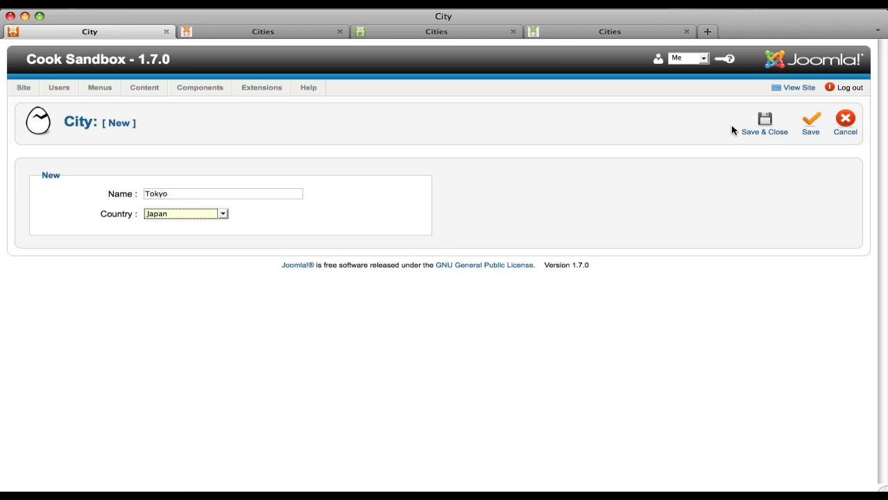
click(737, 129)
Step: Review the Cities list in the Joomla 1.7 and 1.5 sandboxes, in both the administration and the public site
scroll(413, 252, down, 10)
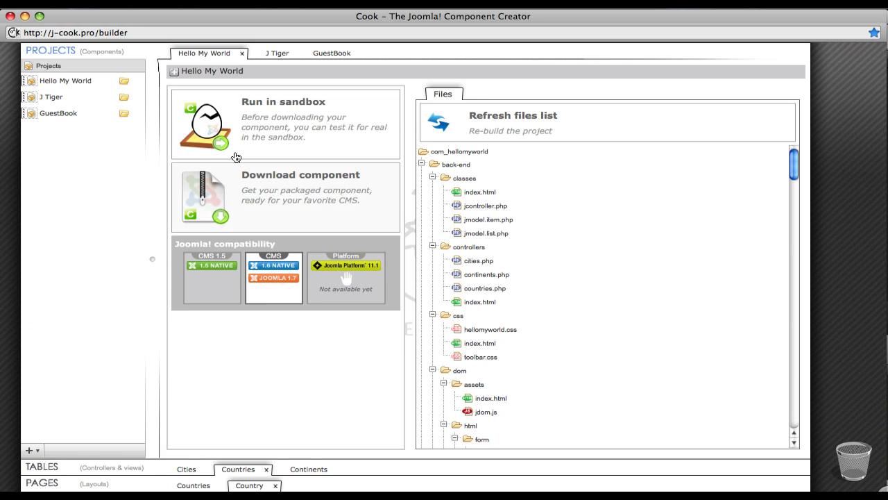
click(278, 137)
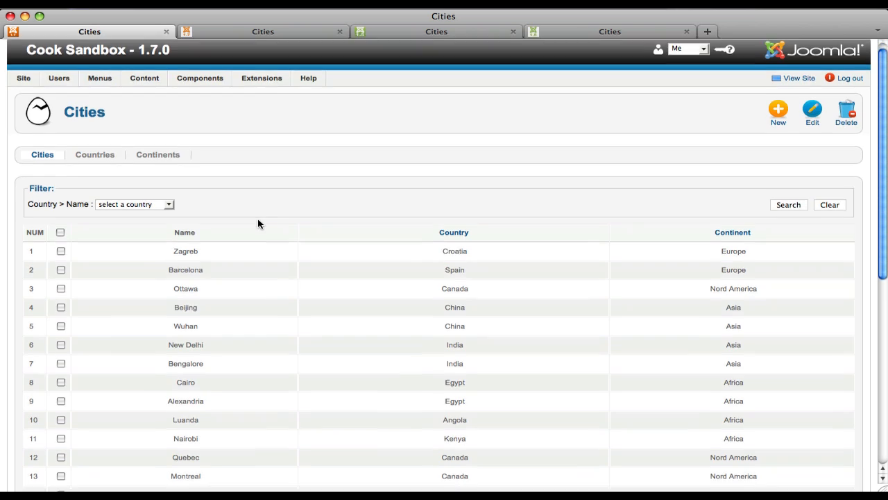
scroll(257, 223, down, 3)
scroll(258, 223, down, 5)
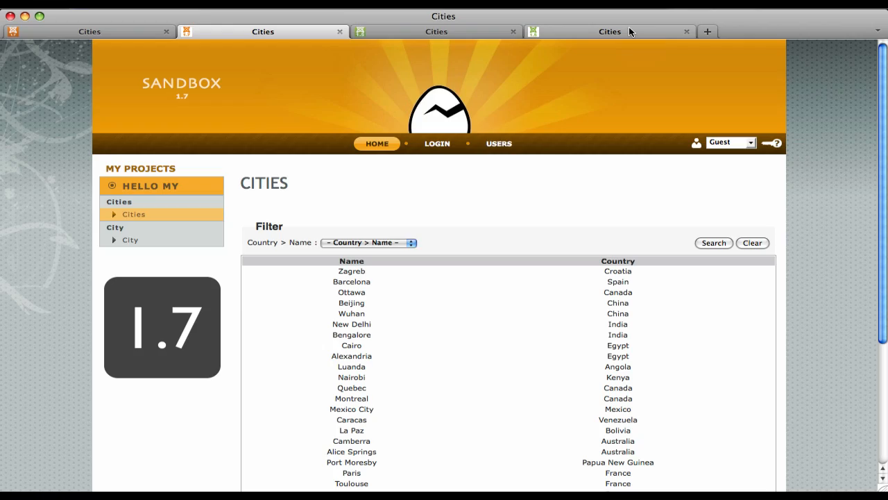
click(446, 29)
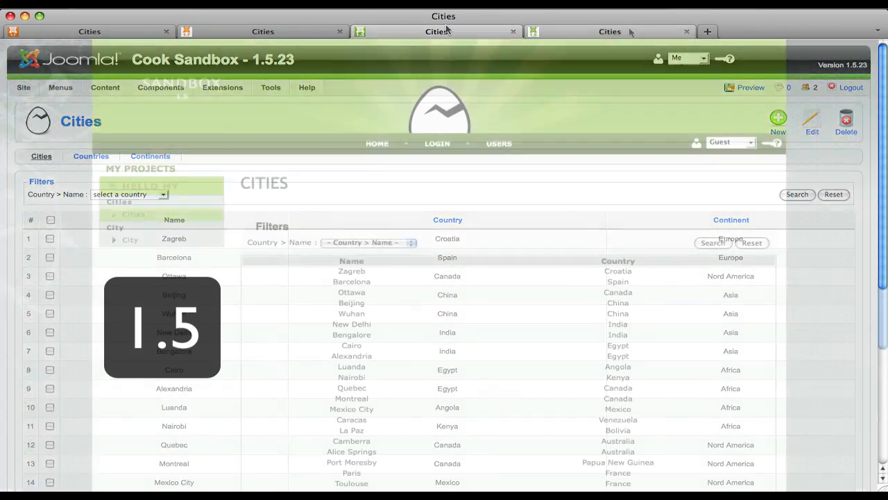
click(629, 29)
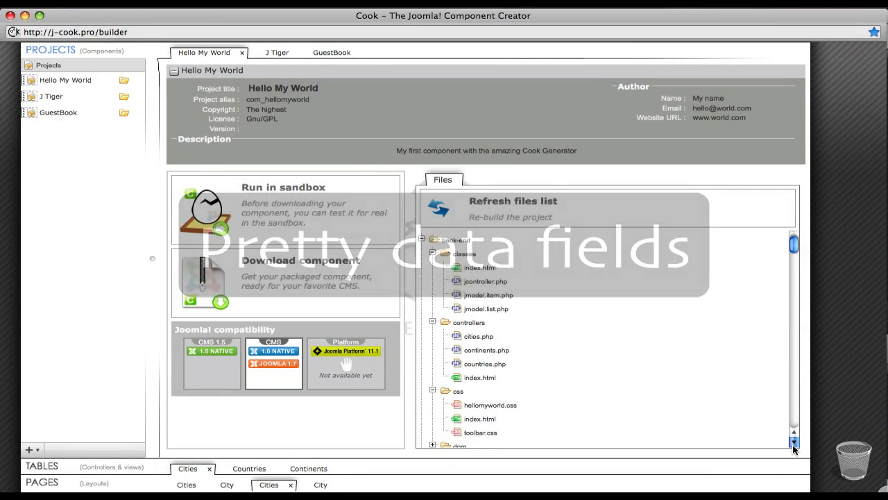
Step: Examine the generated file list of the Hello My World project, from the back-end folders to the front-end ones
scroll(794, 449, down, 10)
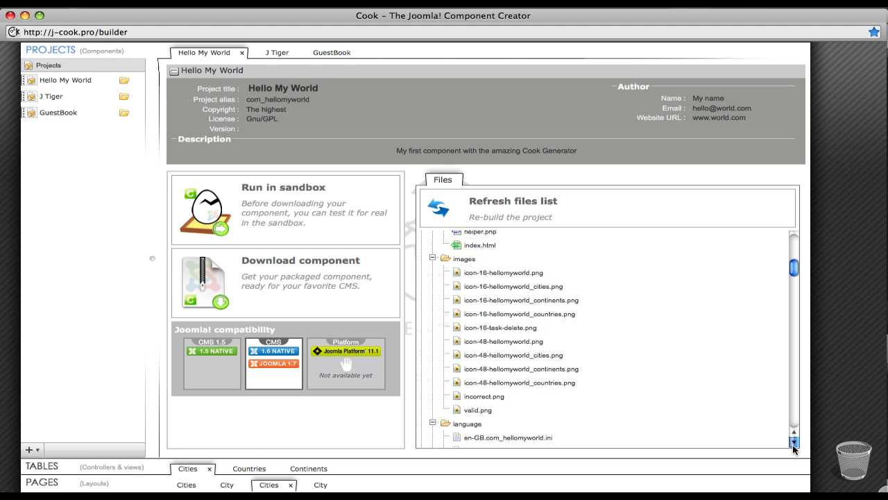
scroll(794, 449, down, 10)
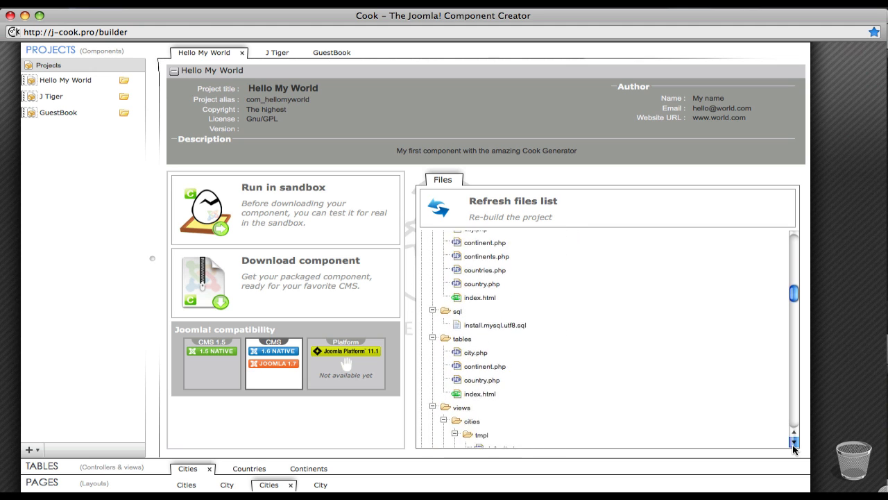
scroll(794, 449, down, 10)
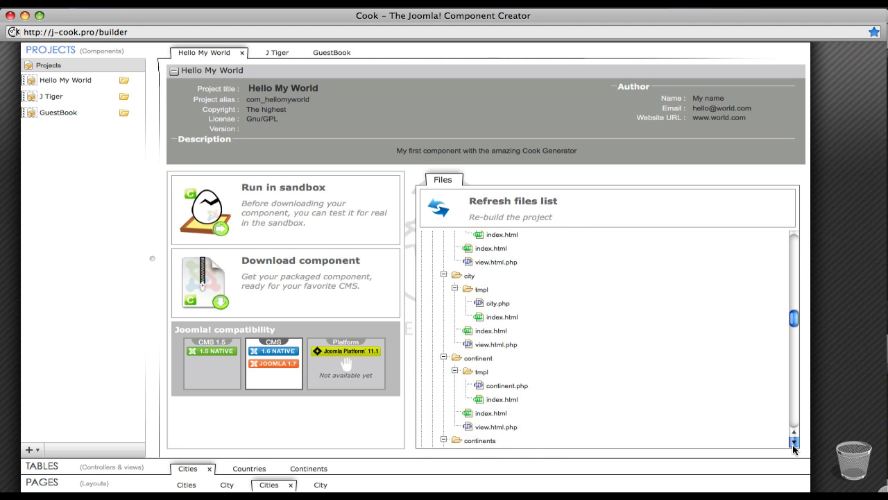
scroll(794, 449, down, 10)
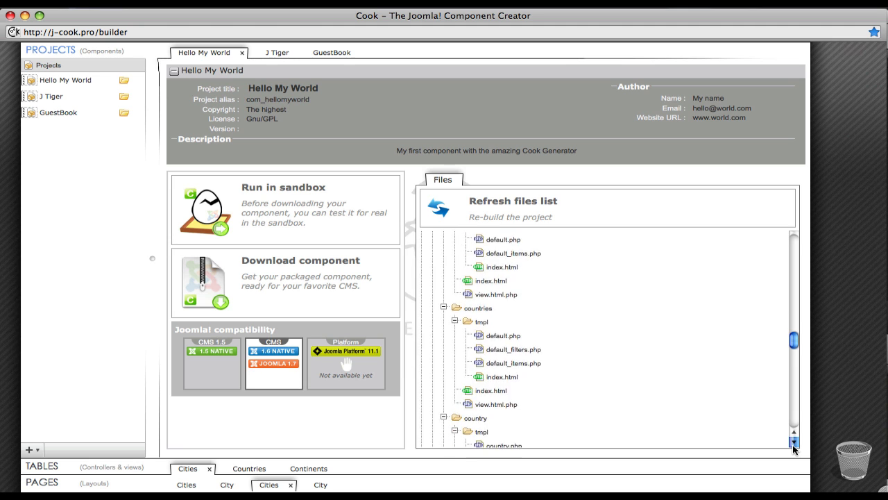
scroll(794, 449, down, 10)
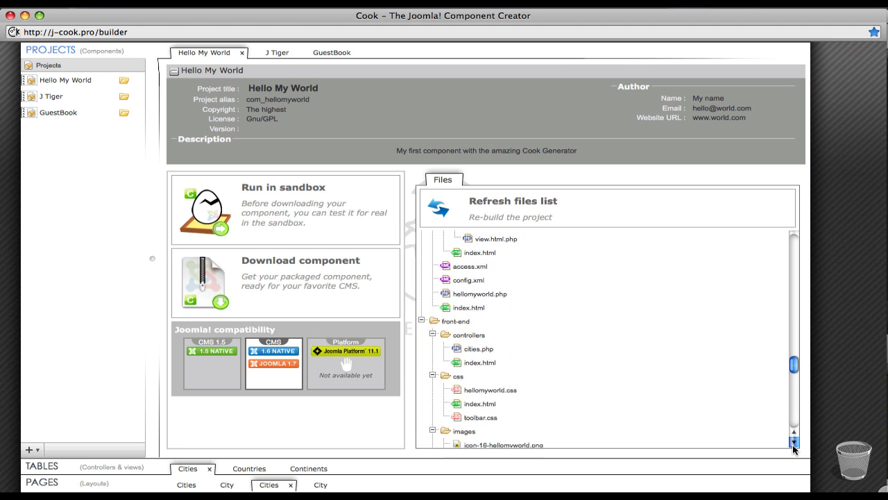
scroll(794, 449, down, 10)
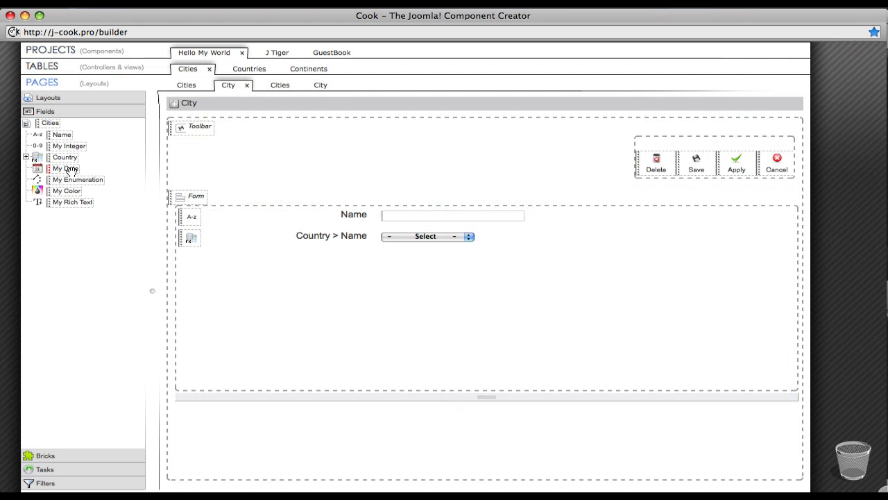
Step: Add the My Date, My Color and My Rich Text fields to the backend City form below the country selector
drag(69, 169, 232, 285)
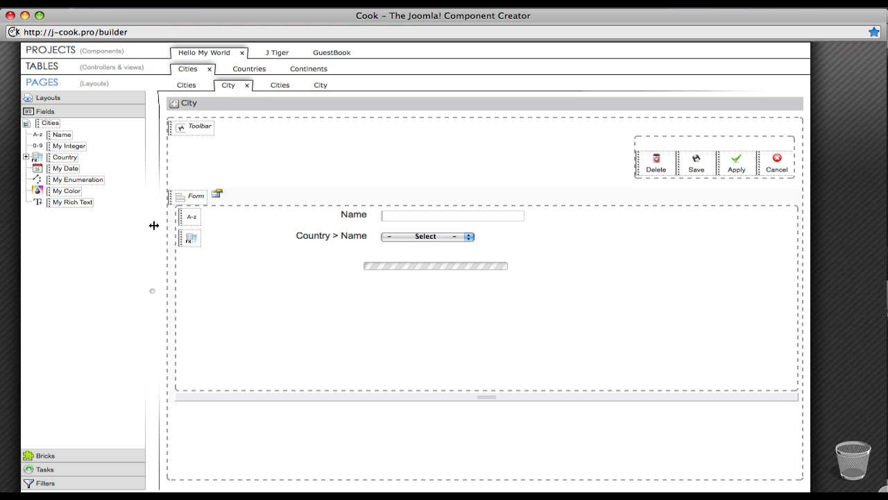
drag(75, 191, 204, 259)
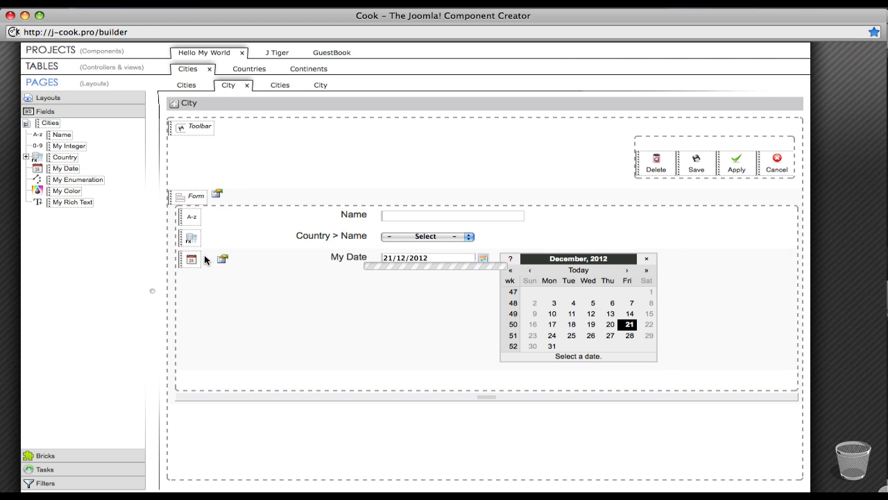
drag(63, 202, 231, 293)
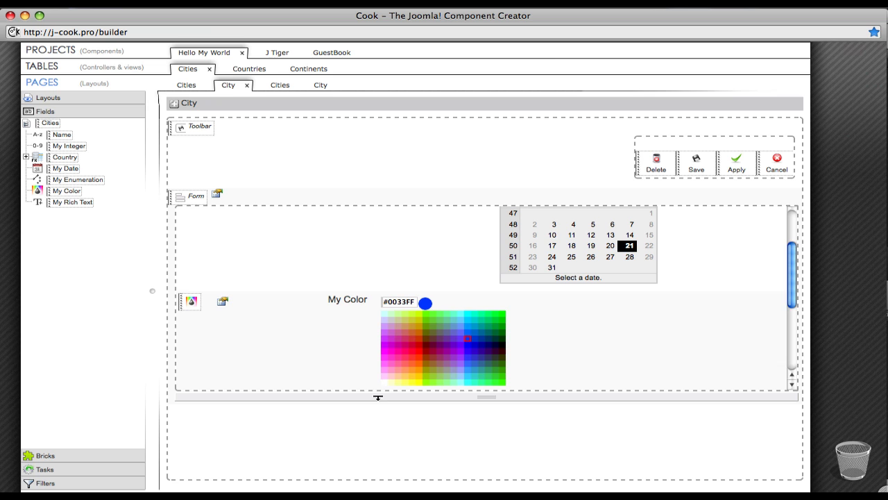
Step: Enlarge the City form area and rearrange the fields inside it
drag(378, 397, 382, 460)
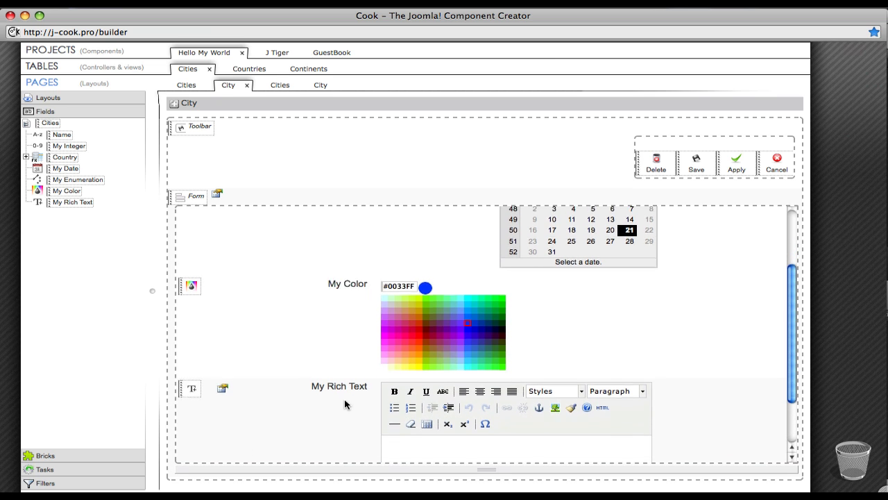
scroll(345, 404, up, 5)
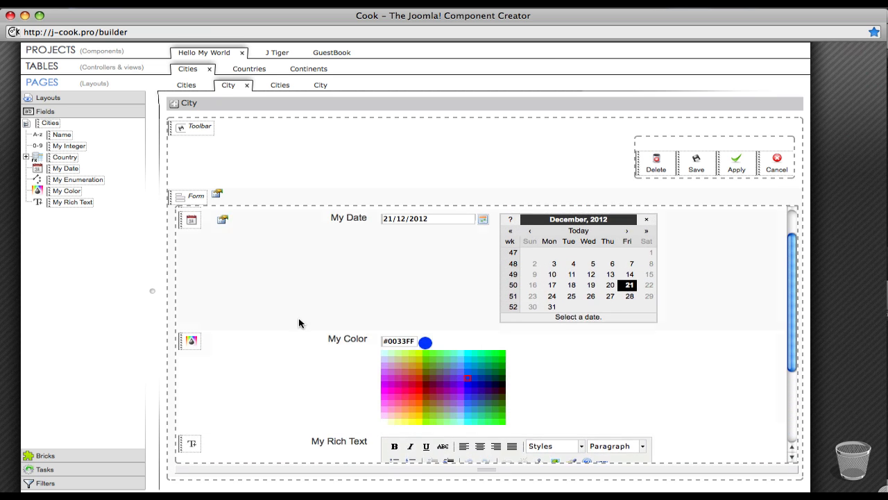
drag(204, 379, 193, 212)
mouse_move(183, 312)
mouse_down()
mouse_move(203, 382)
mouse_move(195, 320)
mouse_up()
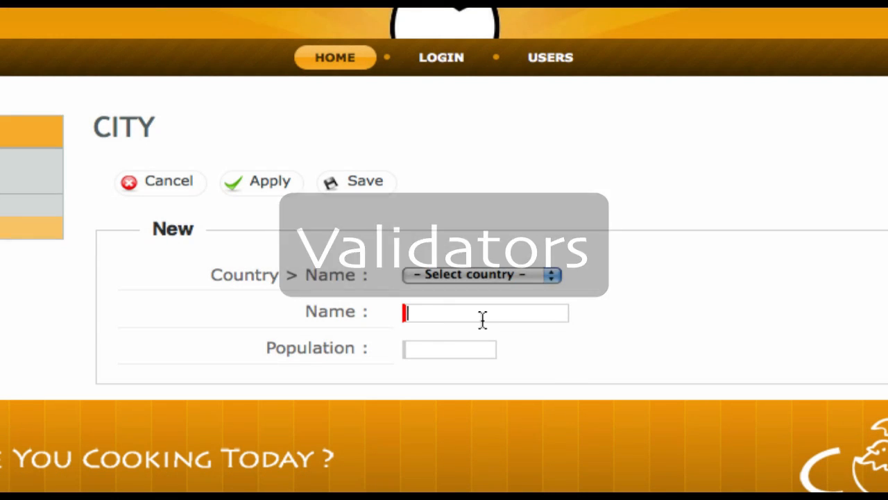
Step: Test the new city form's validators by leaving Name empty and entering 123ze as the Population
click(483, 320)
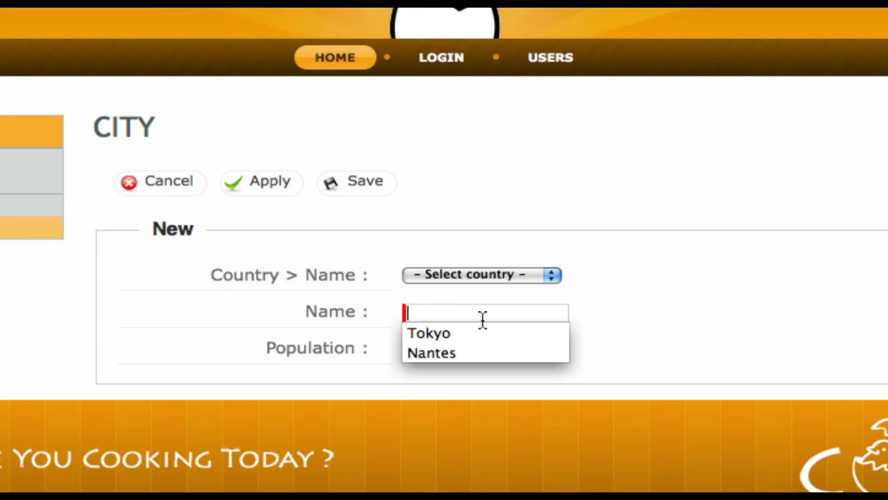
click(641, 300)
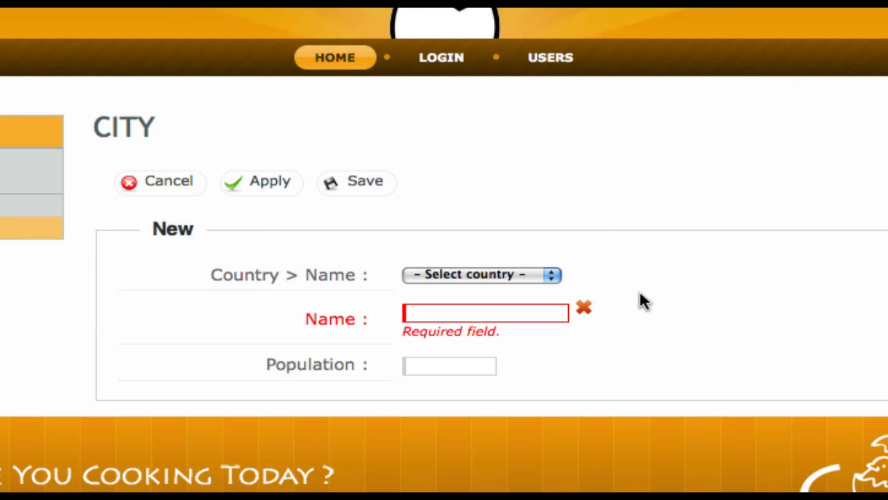
click(411, 368)
text(123ze)
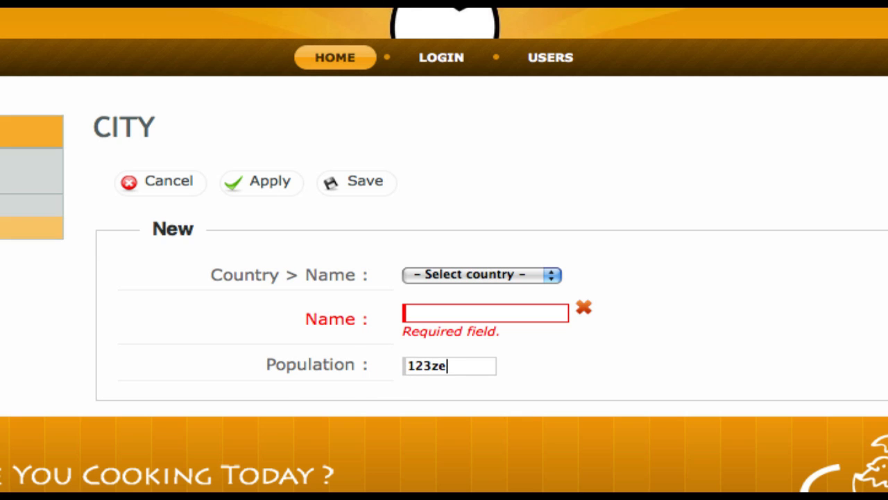
key(Tab)
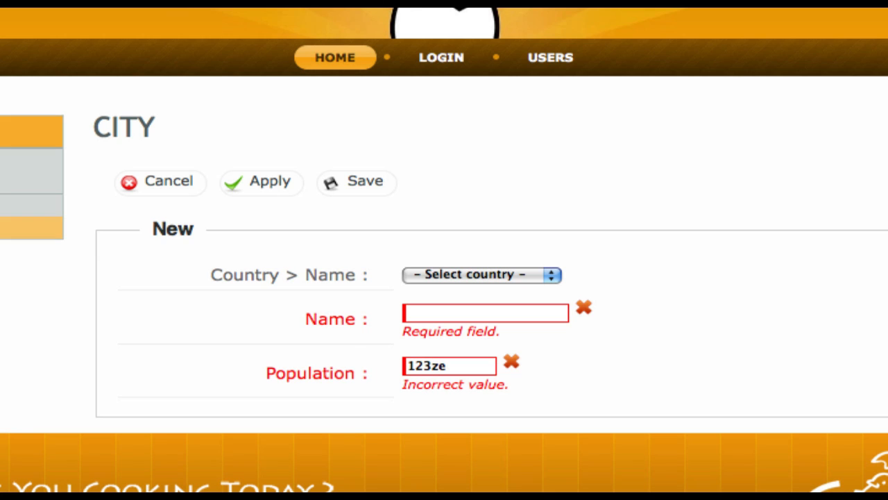
key(shift+Tab)
key(Right)
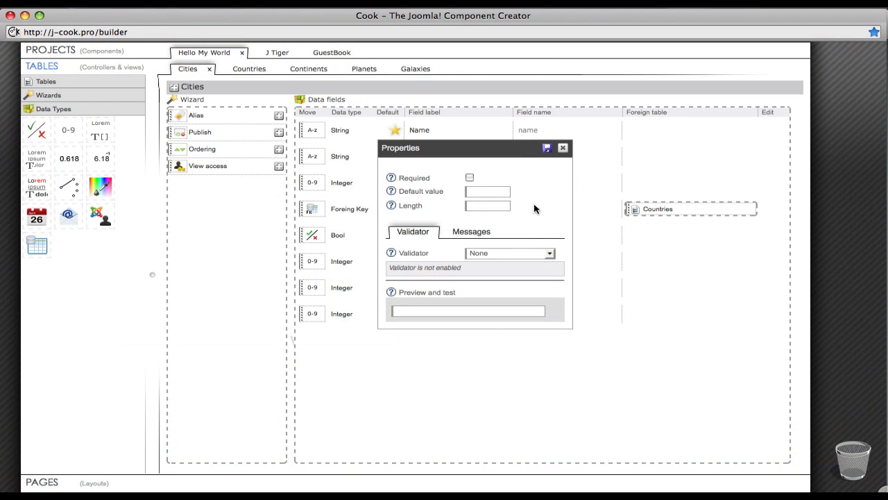
Step: Set the validator in the Cities data field's properties to Decimal (10,2)
click(524, 253)
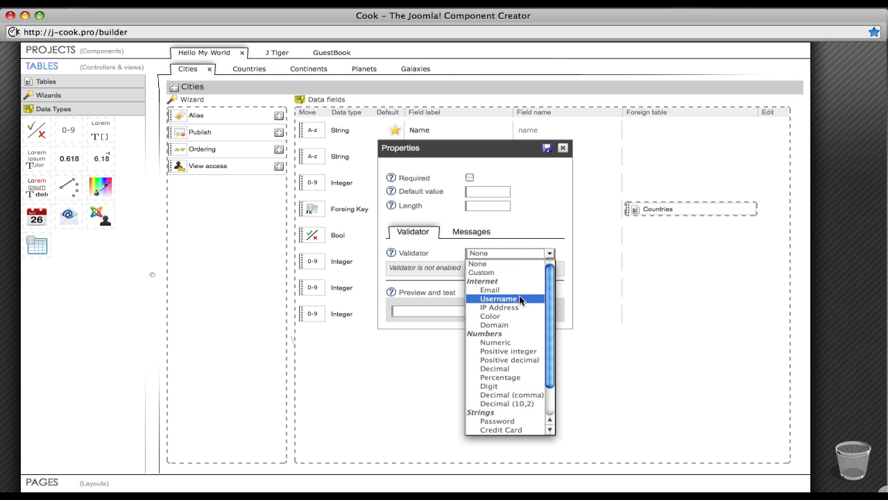
scroll(519, 295, down, 2)
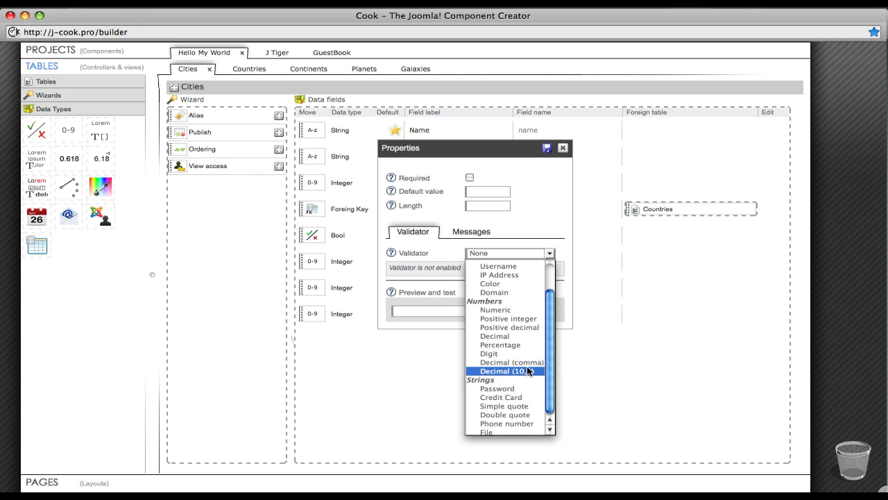
click(527, 368)
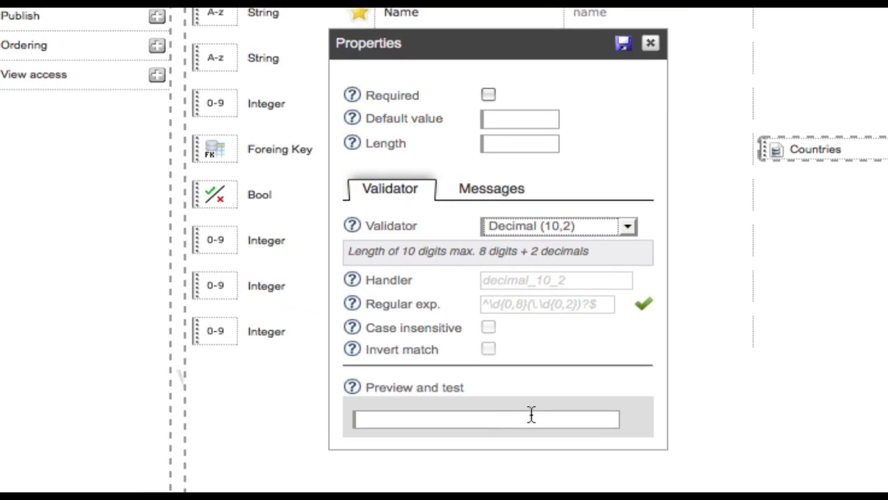
Step: Test the Decimal (10,2) validator with the sample value 23sd and correct it to 23.34
click(510, 390)
text(23sd)
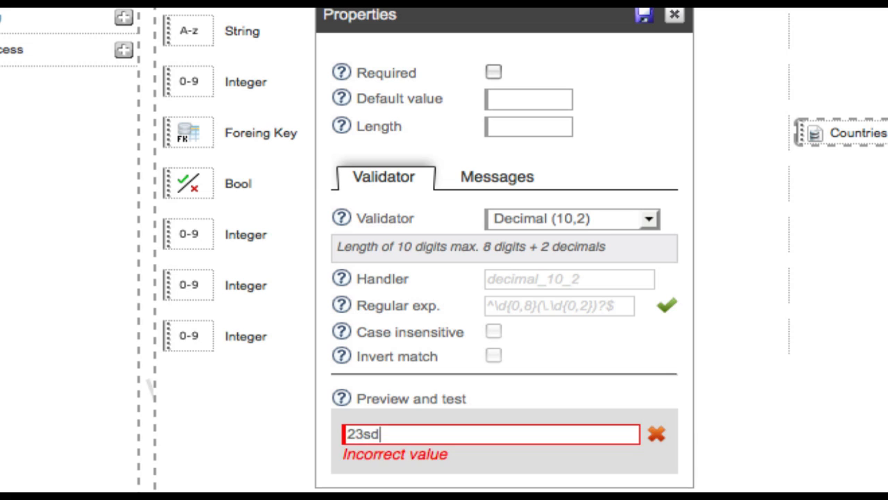
key(BackSpace)
key(BackSpace)
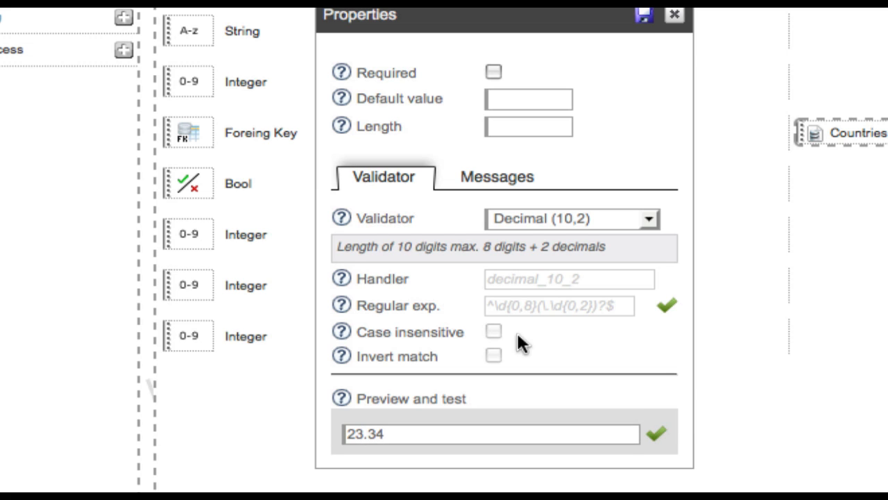
Step: Change the data field's validator to Custom so its handler and regular expression can be edited
click(623, 218)
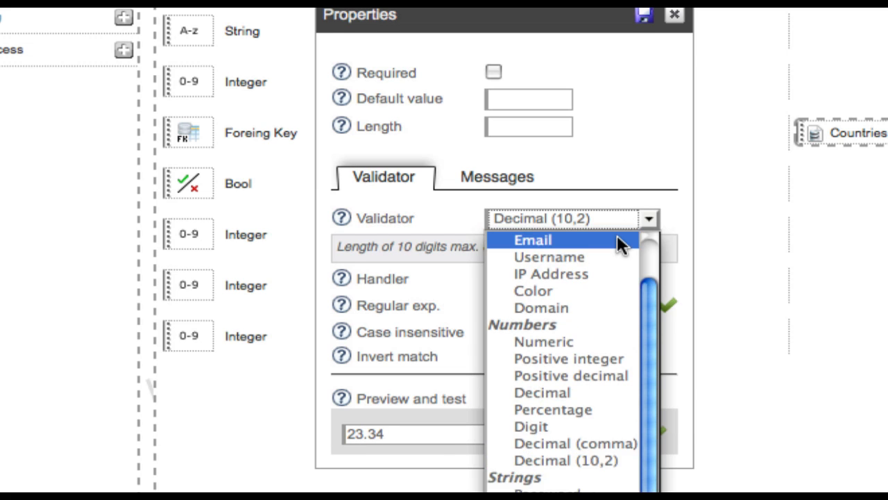
click(607, 257)
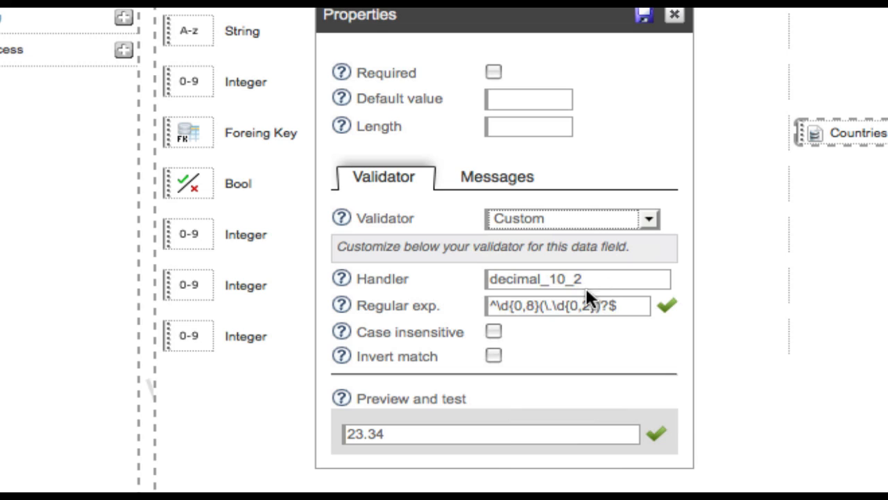
Step: Change the custom validator's regular expression to ^\d{0,3}(\.\d{0,2})?$ and test it by adding 34 to the sample value
click(535, 305)
key(BackSpace)
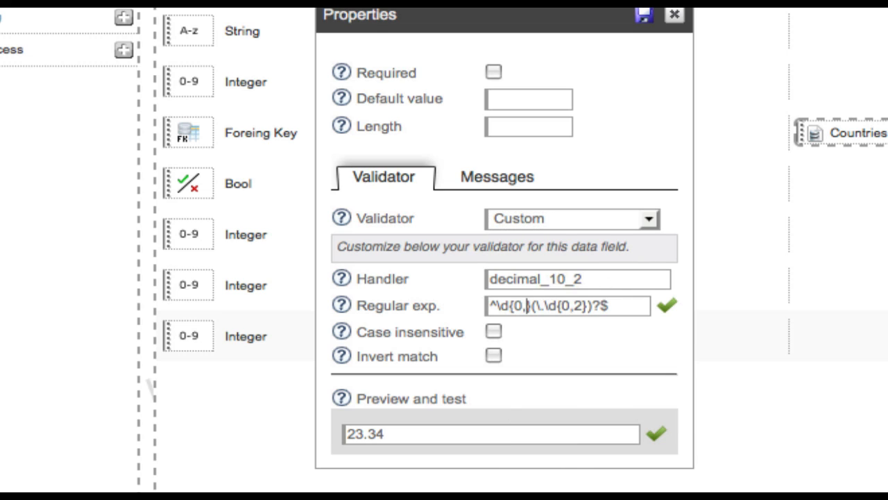
text(3)
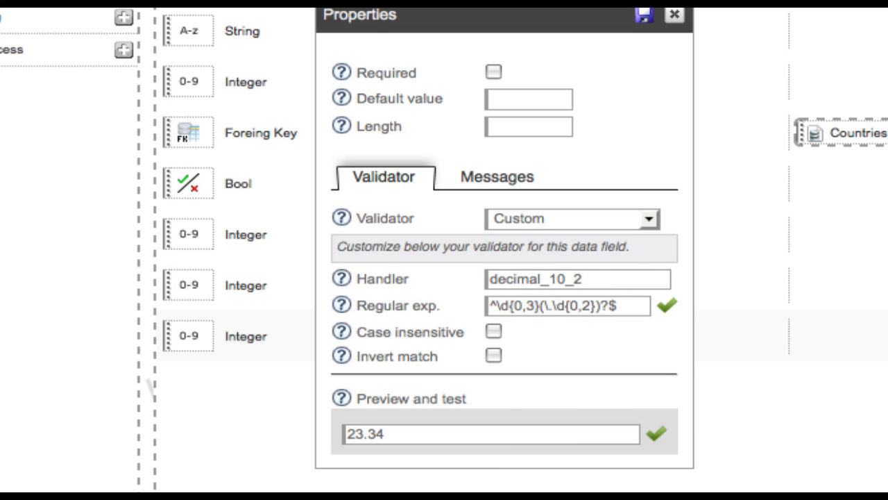
click(366, 434)
text(34)
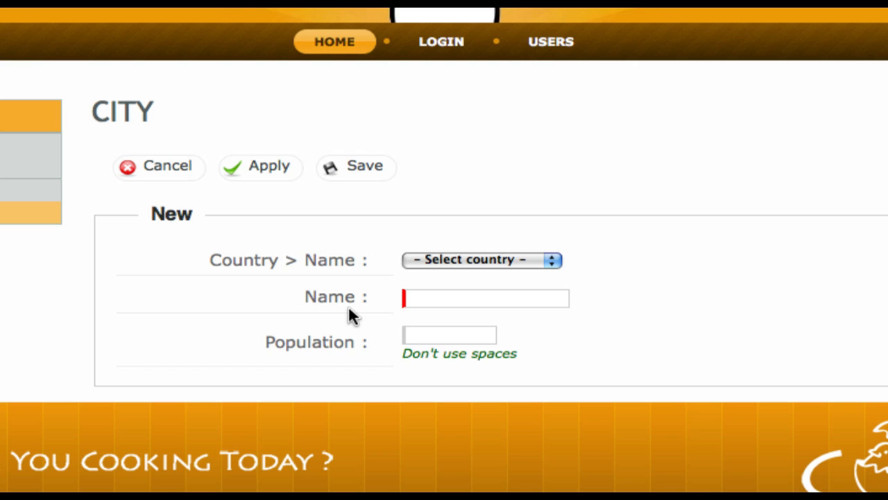
Step: Test the new city form's Population validator with 1 300 and correct the value by removing the space
click(416, 337)
text(1 )
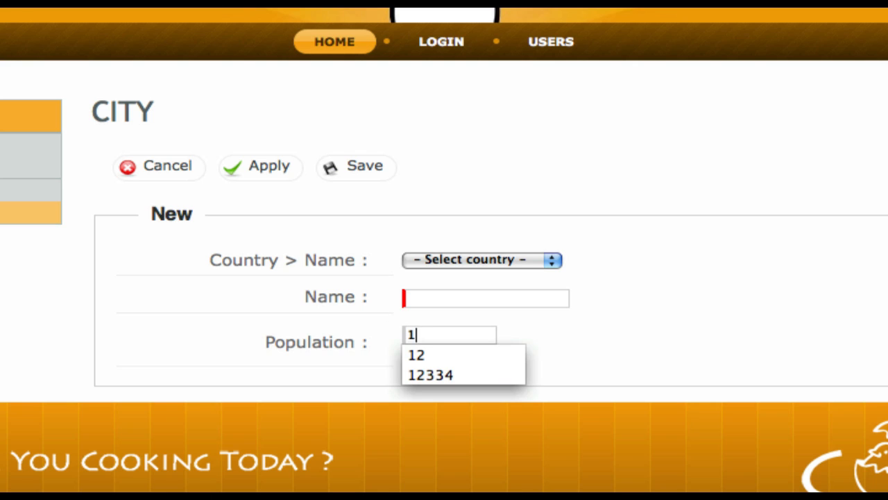
text(300)
key(Tab)
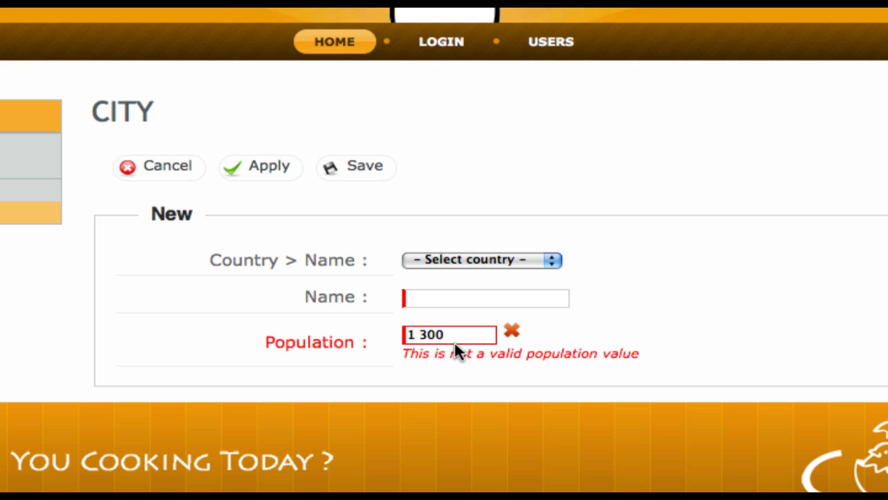
click(420, 335)
key(BackSpace)
key(Tab)
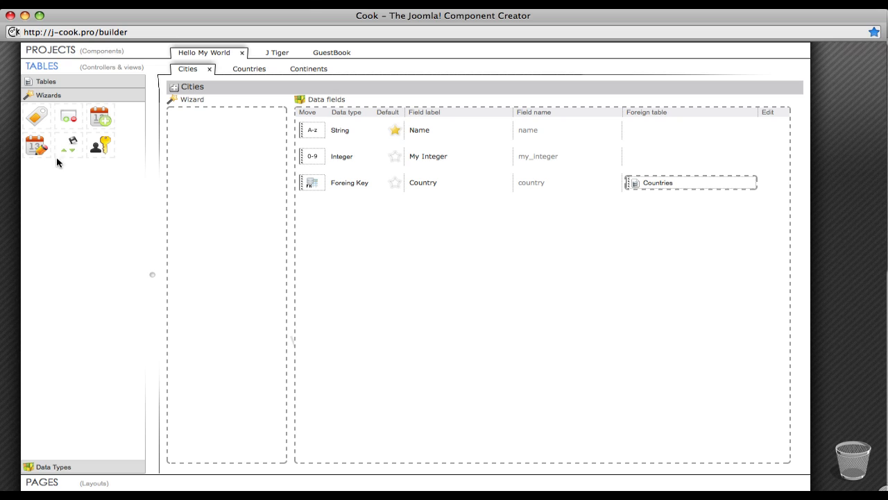
Step: Add the Alias wizard to the Cities table with Name as its From field and create its To field
drag(40, 129, 220, 143)
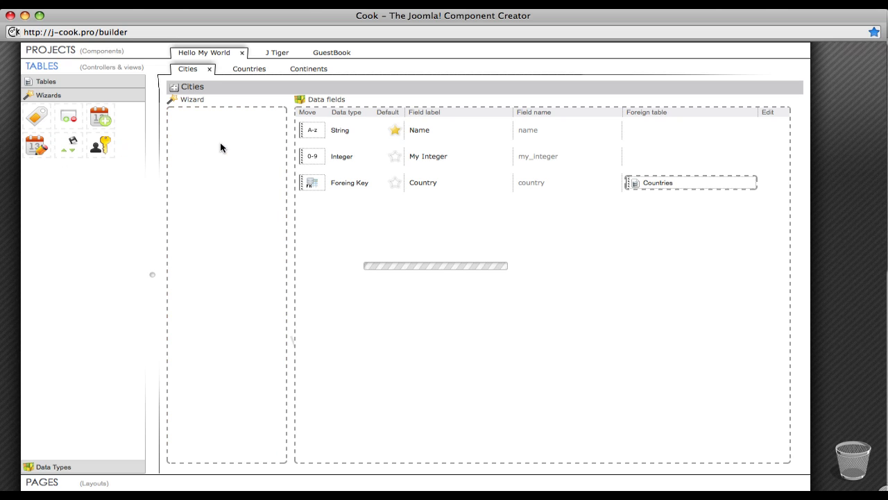
drag(312, 131, 256, 147)
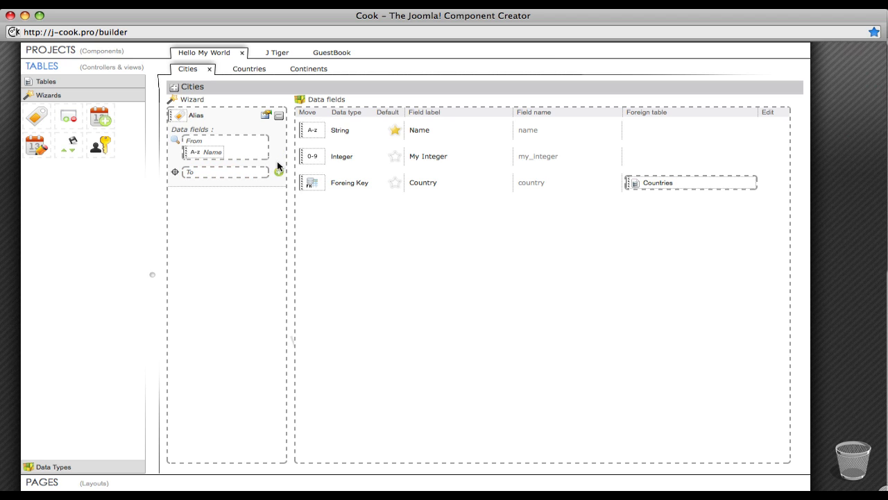
click(279, 171)
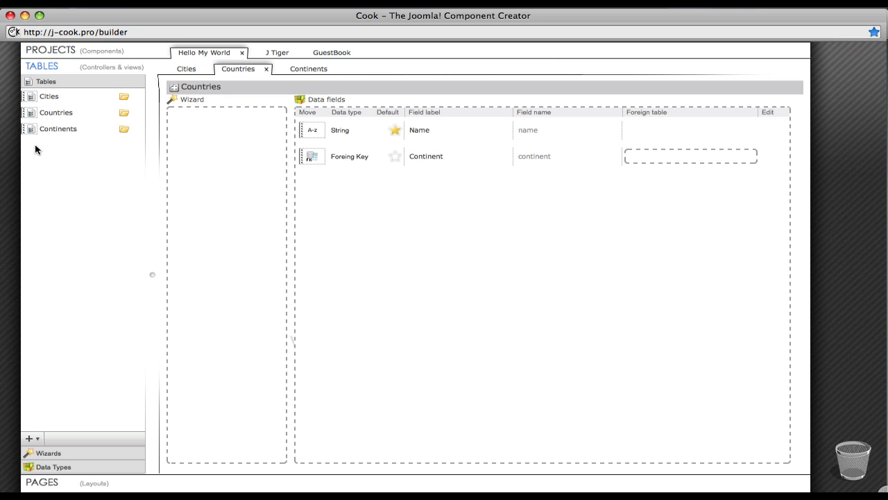
Step: Link the Continent foreign key in Countries to the Continents table and review its FK Integrity options
drag(36, 130, 646, 157)
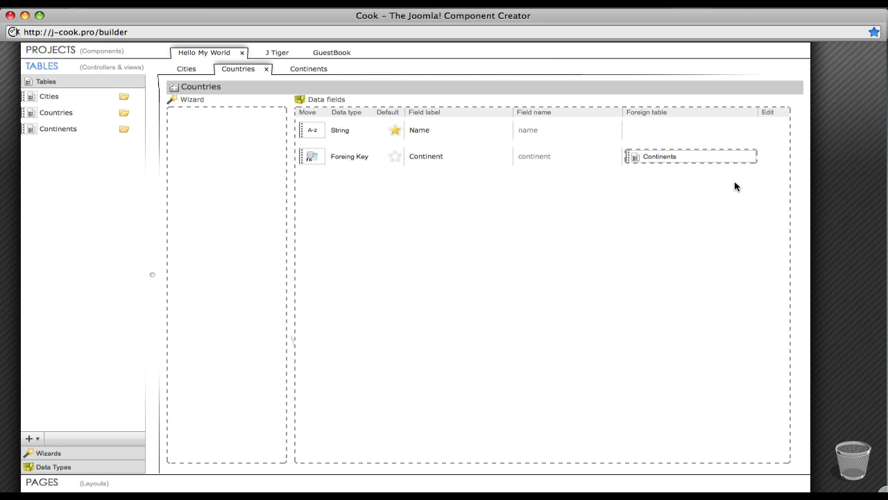
click(771, 156)
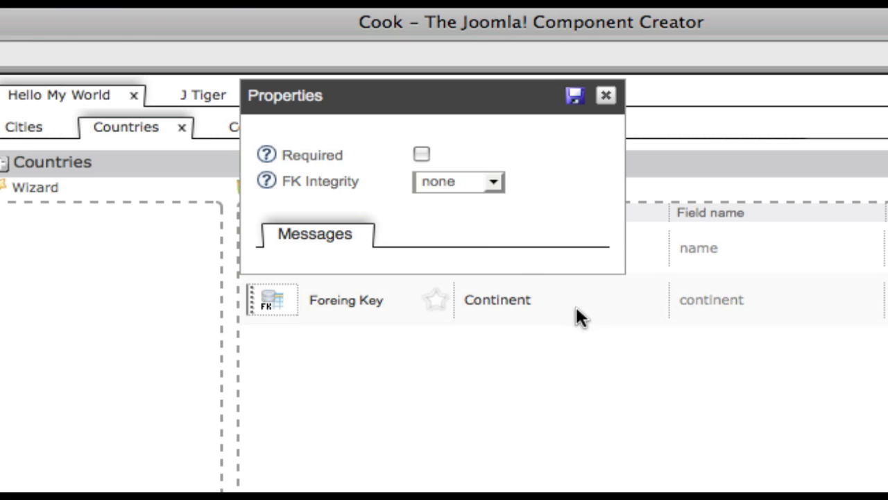
mouse_move(264, 181)
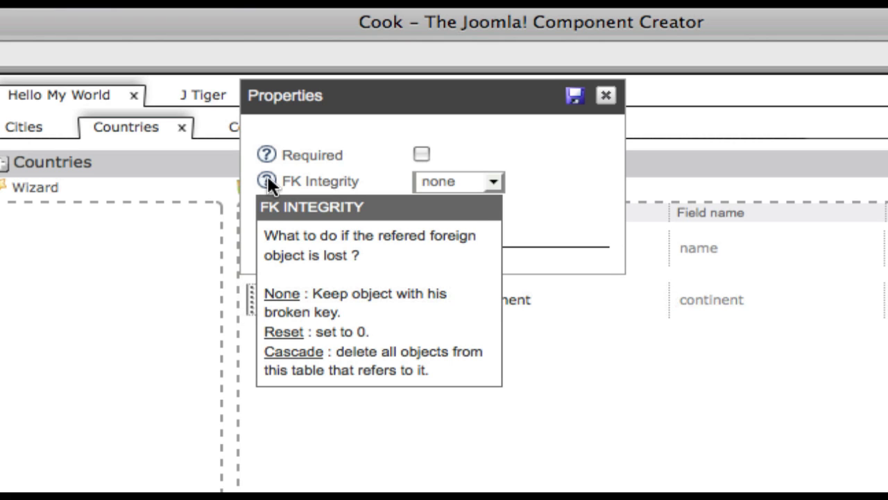
click(491, 183)
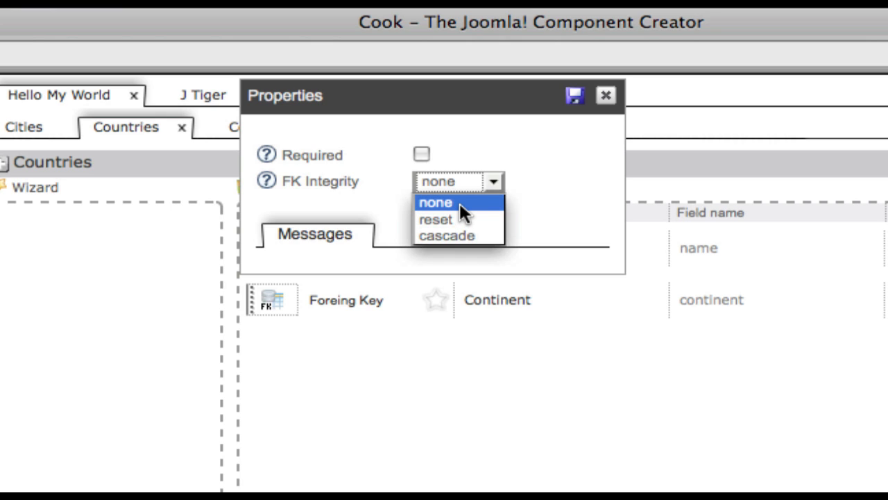
click(454, 182)
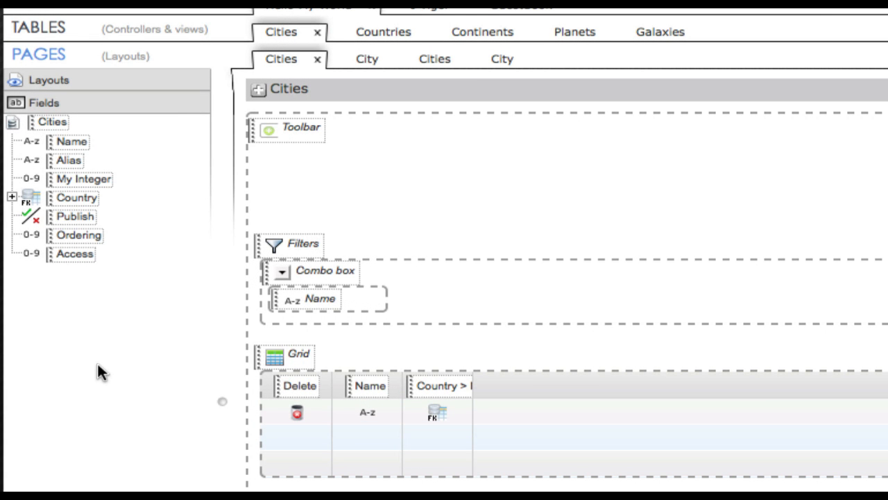
Step: Expand the Cities field tree through Country, Continent, Planet and Galaxy, and add the Galaxy's Name to the Cities grid
click(12, 198)
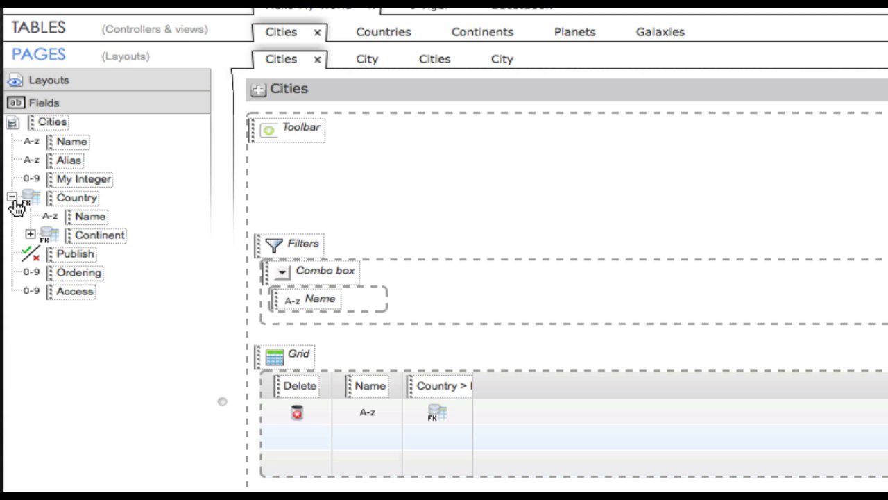
click(31, 234)
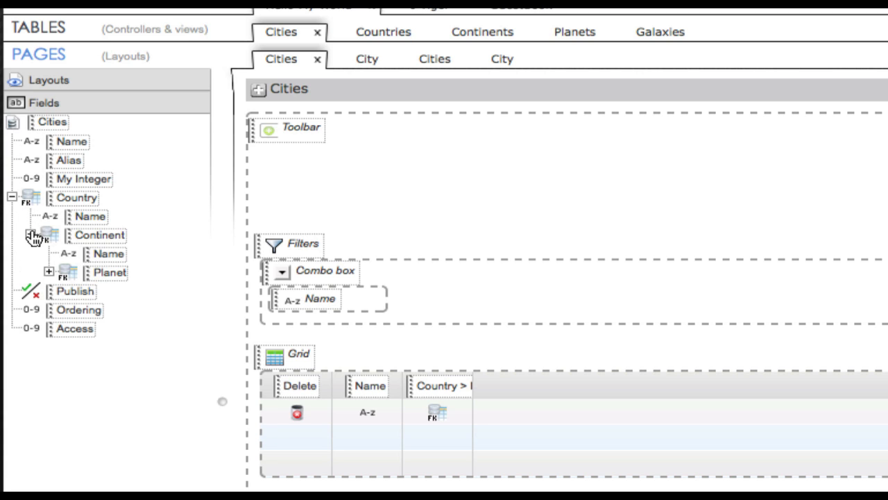
click(50, 273)
click(68, 310)
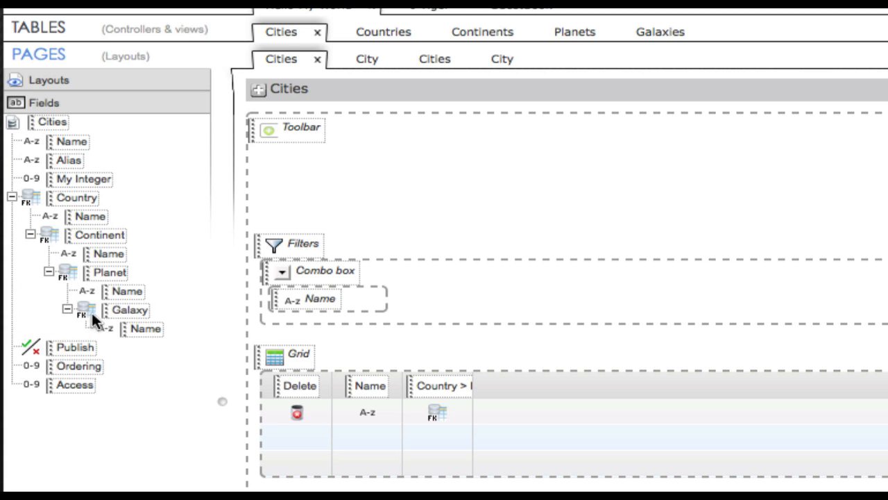
drag(124, 325, 479, 398)
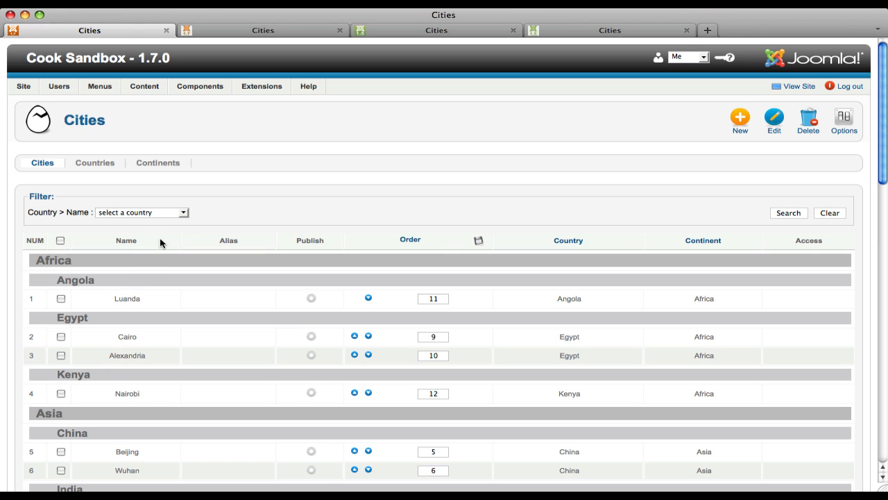
Step: Open the Country > Name filter's list of countries on the sandbox's Cities administration page
click(184, 212)
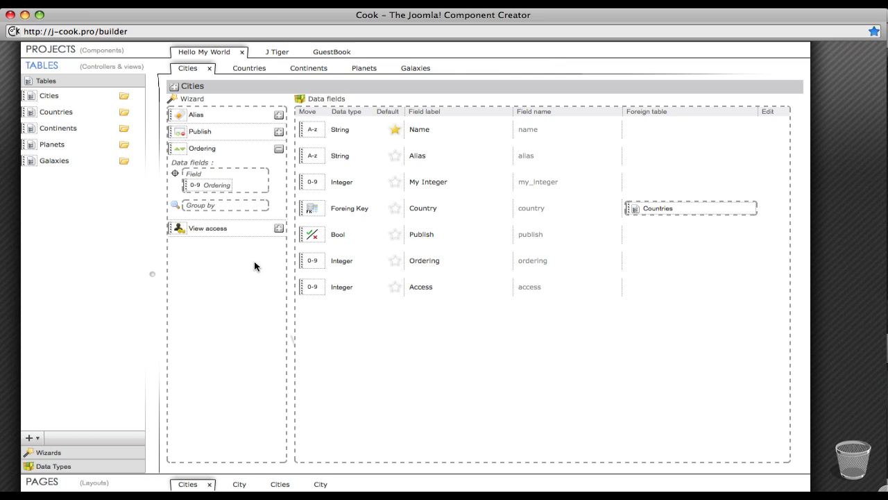
Step: Set the Cities Ordering wizard to group by Country and add the View access wizard to the Cities table
drag(311, 208, 252, 204)
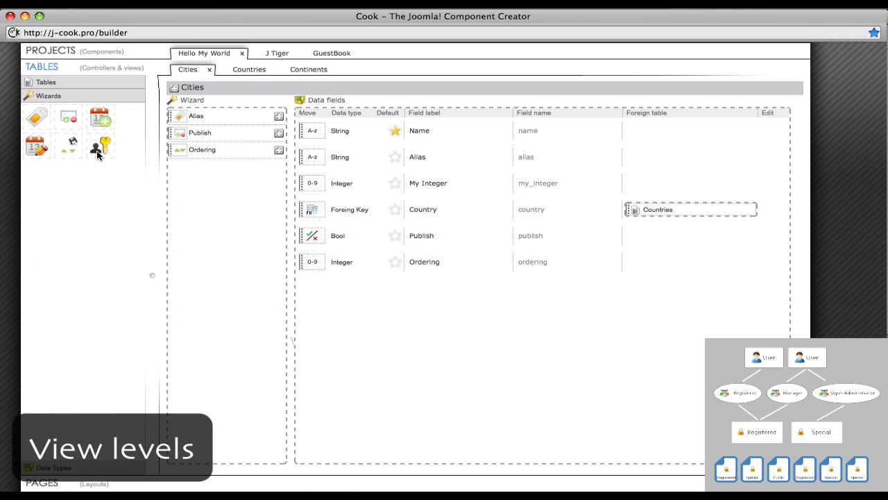
drag(99, 151, 223, 201)
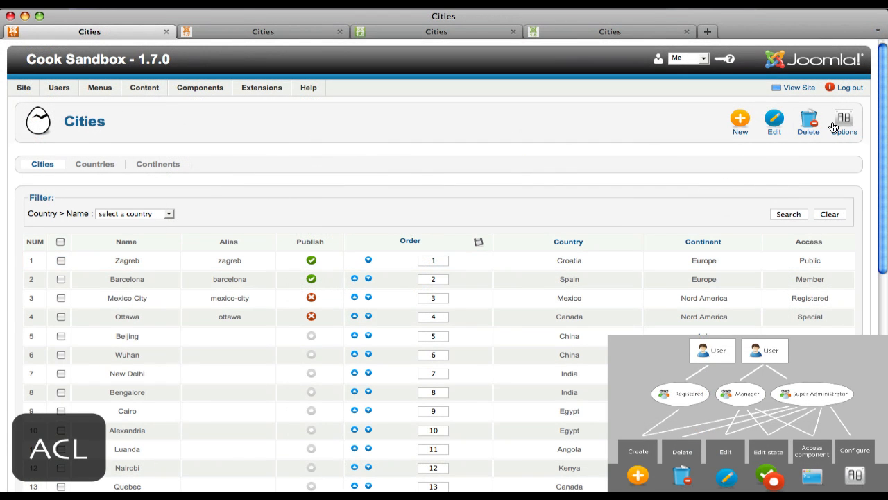
Step: Open the component's options in the sandbox and examine the Registered group's permissions, including the choices for Create
click(837, 127)
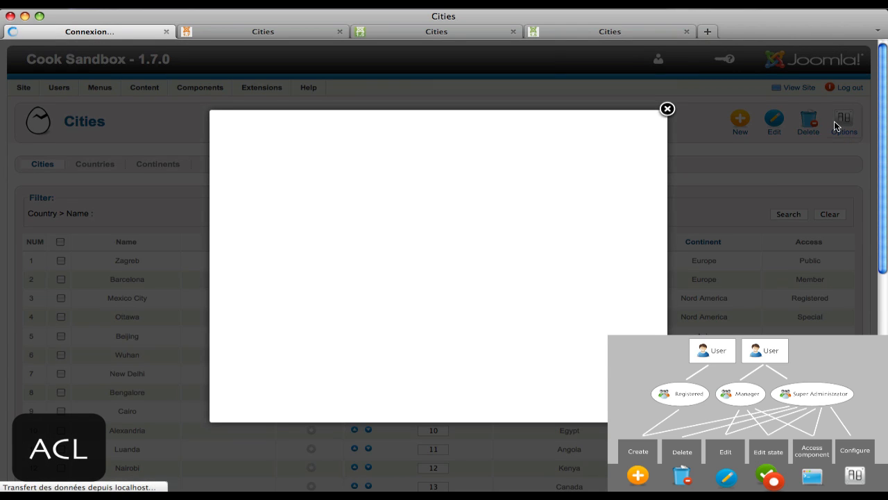
scroll(448, 260, down, 3)
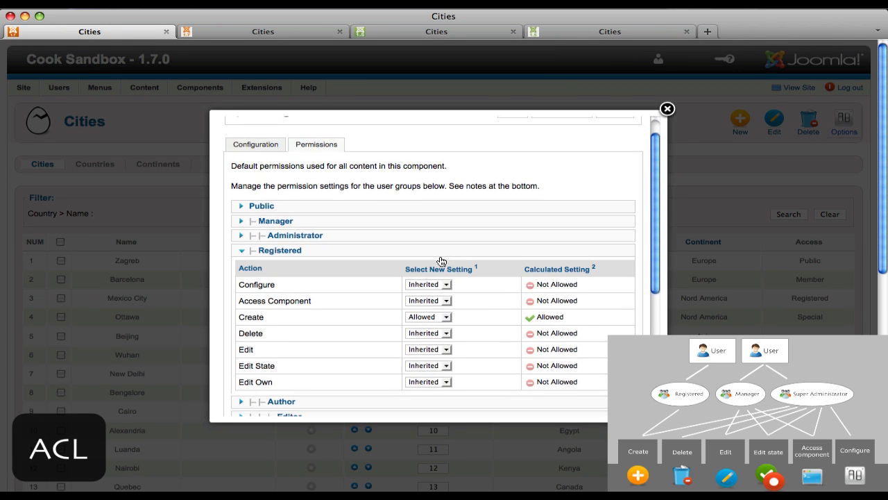
scroll(440, 260, down, 1)
click(435, 269)
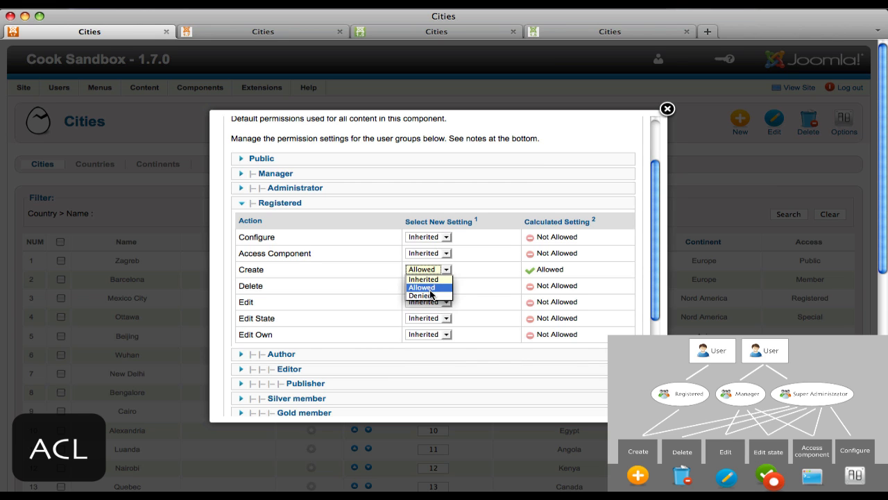
click(371, 218)
scroll(307, 263, down, 3)
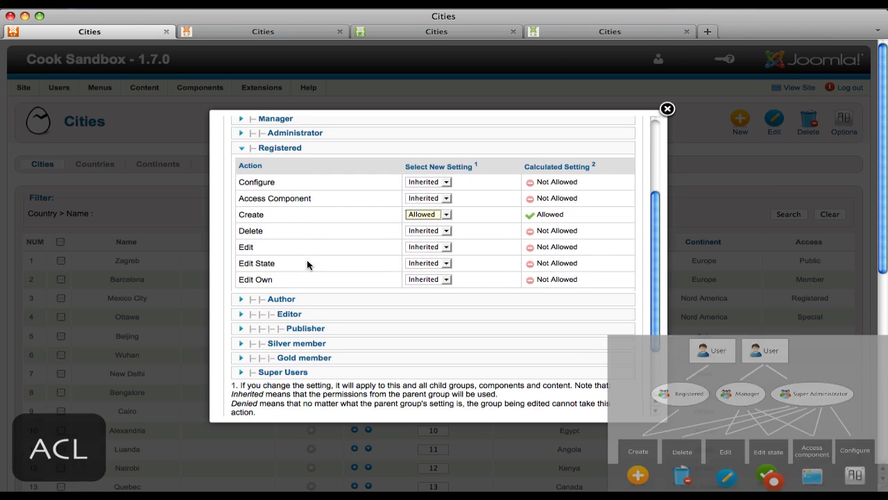
scroll(307, 263, down, 2)
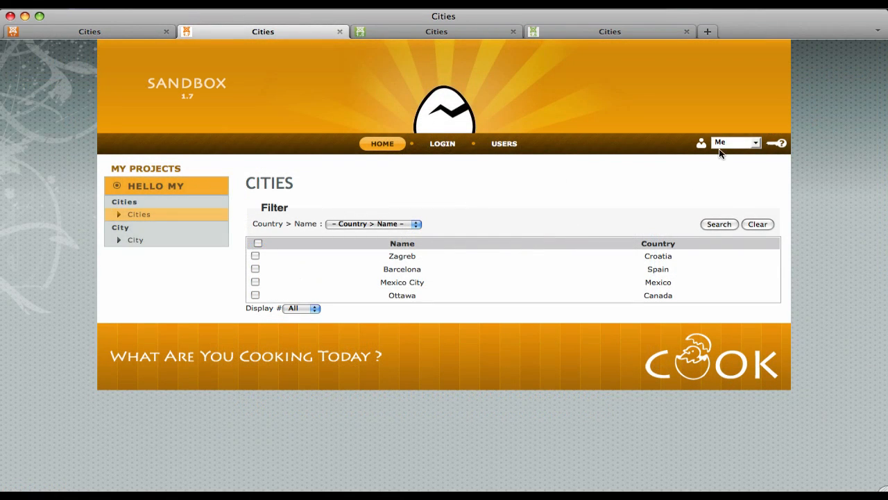
Step: Switch the front-end sandbox to the second, eighth and last listed user accounts to compare which cities each can view
click(736, 143)
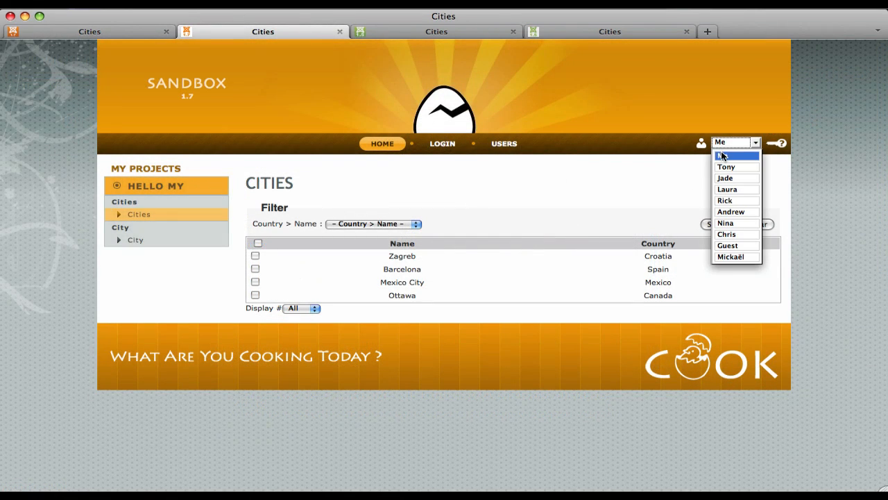
click(724, 168)
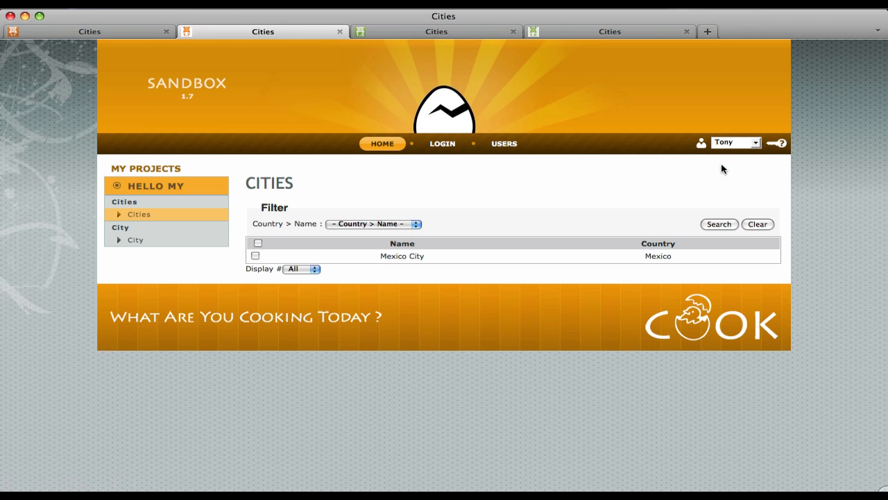
click(730, 147)
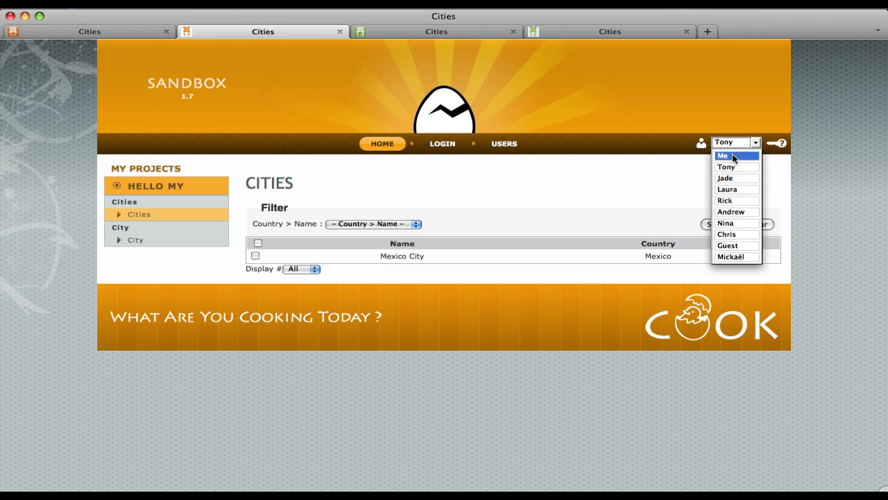
click(728, 234)
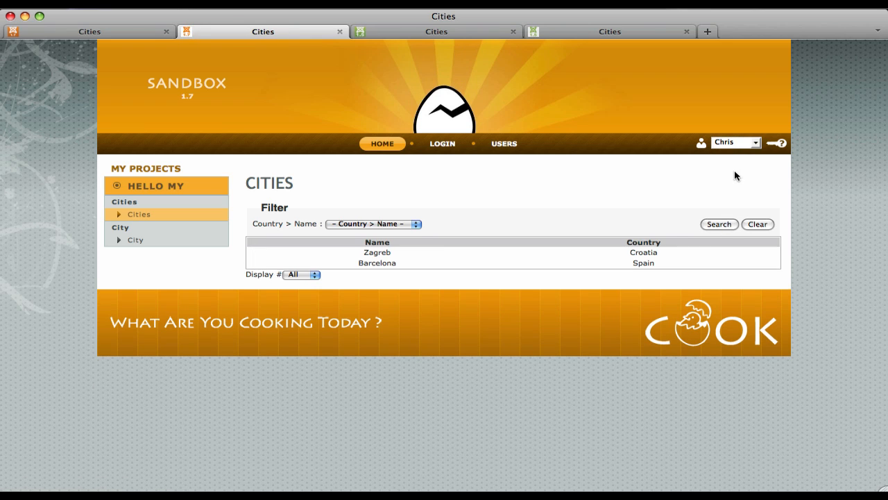
click(727, 143)
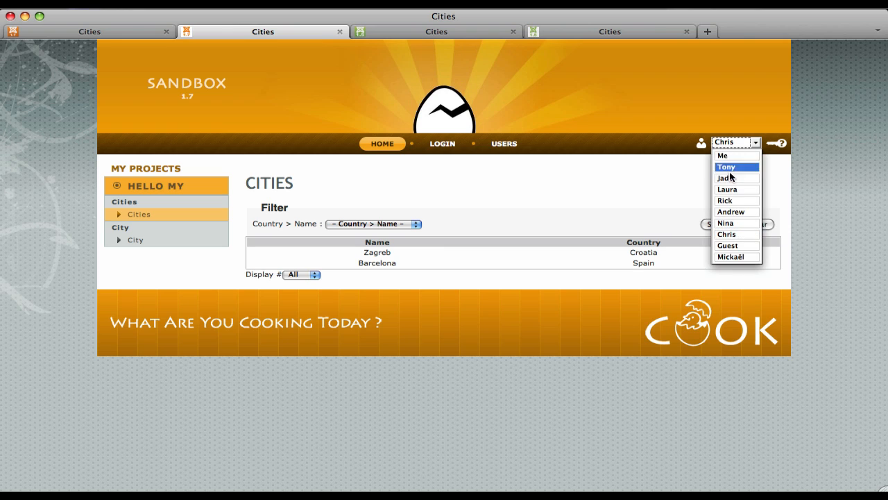
click(737, 258)
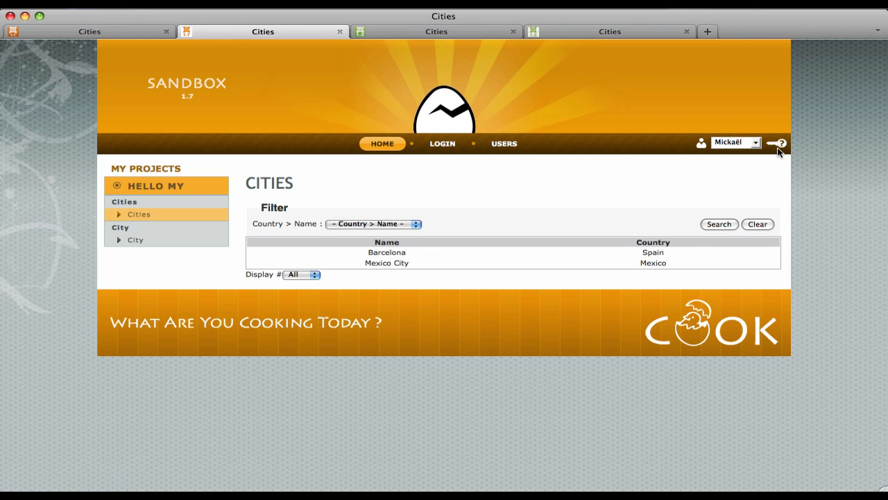
mouse_move(779, 150)
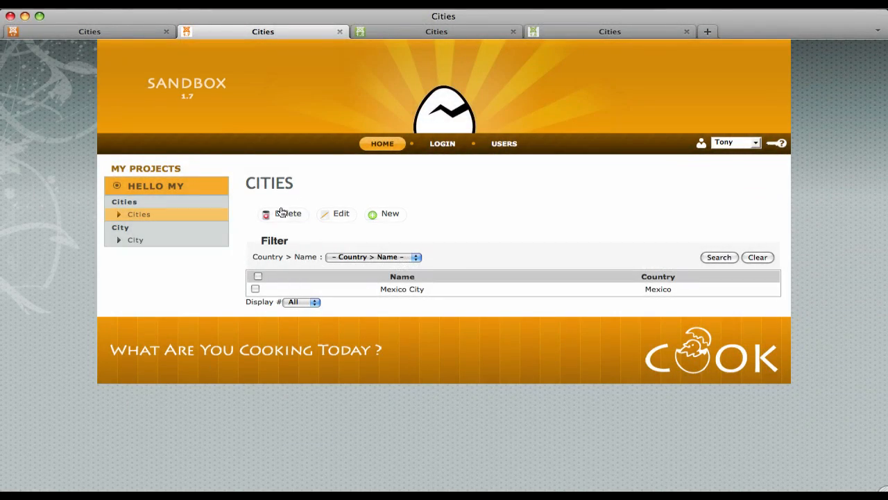
Step: Switch the front-end sandbox to the third listed user account to check its available city actions
click(715, 146)
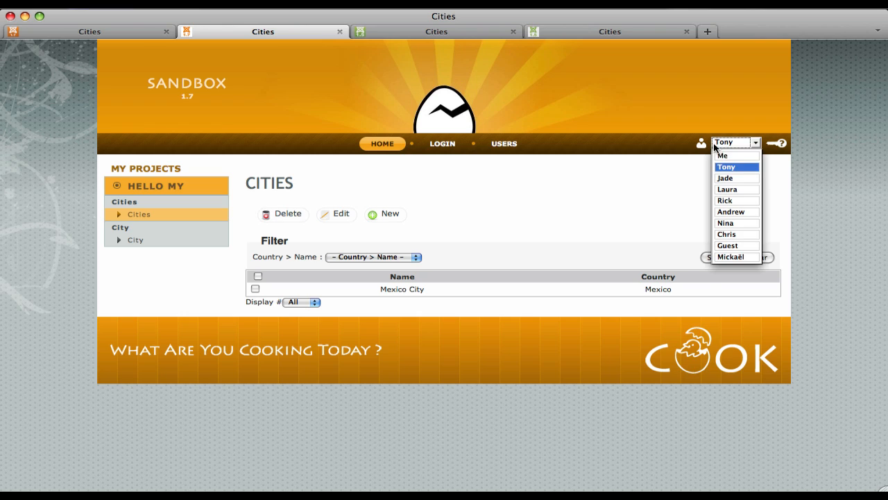
click(726, 177)
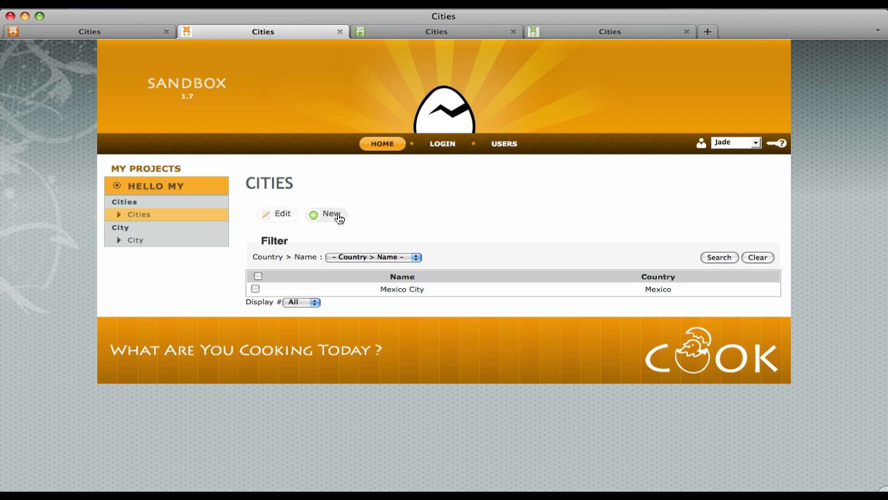
Step: Test the front-end city actions by opening the new-city form and the Zagreb record, leaving the record without saving
click(339, 219)
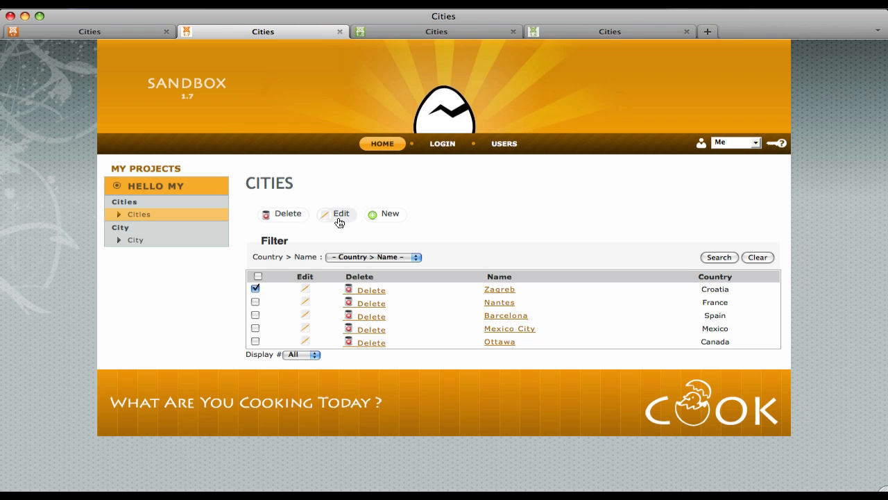
click(256, 288)
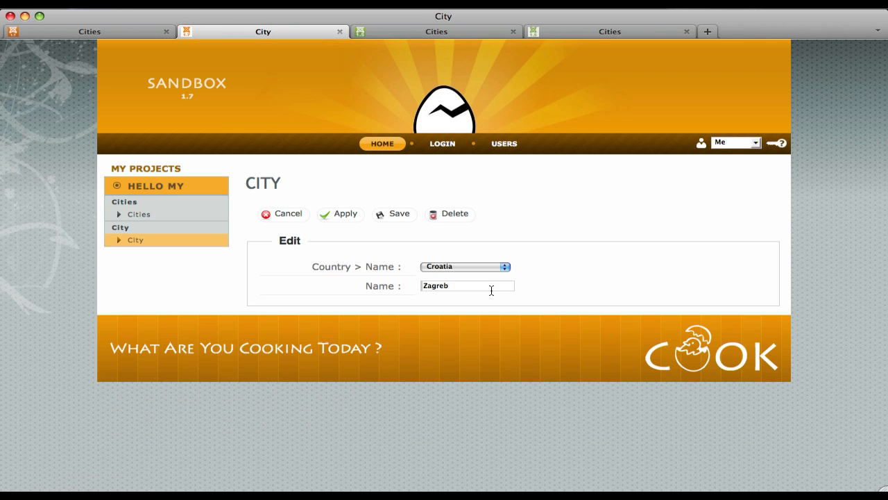
click(283, 219)
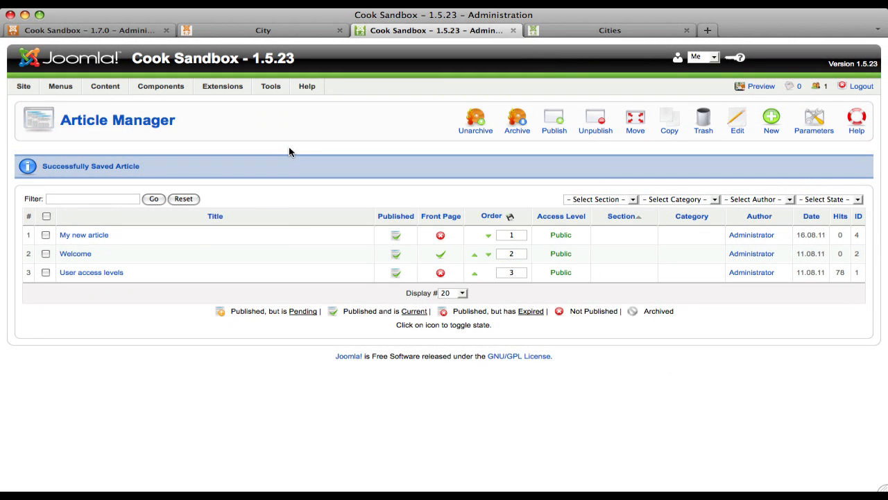
key(super+r)
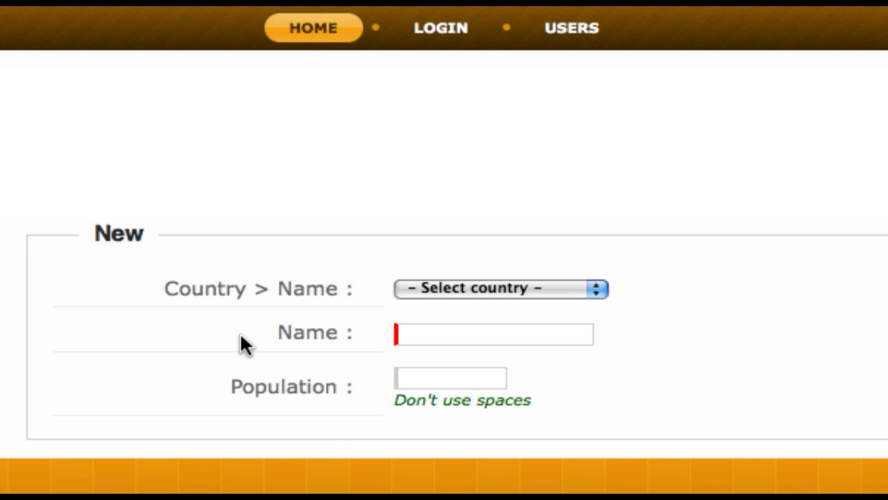
Step: Examine the Name, Population and Country fields of the new-city form in turn, and expand the country list
triple_click(309, 337)
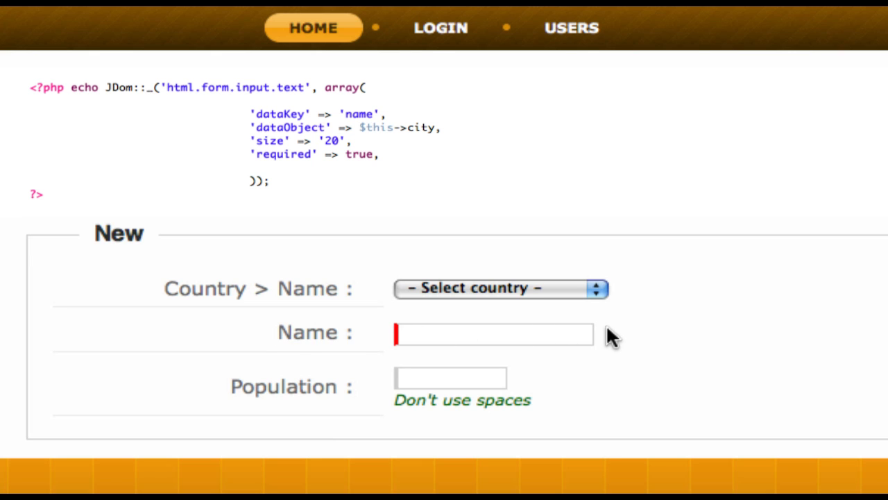
drag(224, 380, 631, 413)
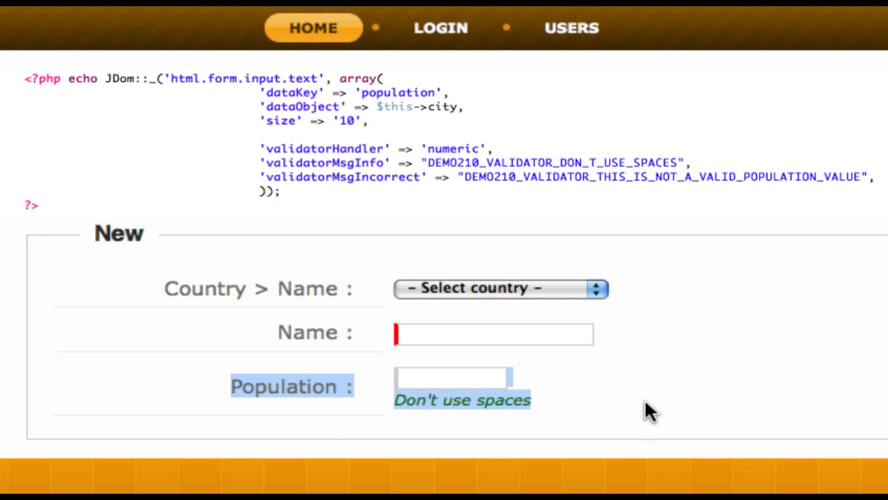
click(645, 402)
drag(175, 288, 666, 292)
click(601, 290)
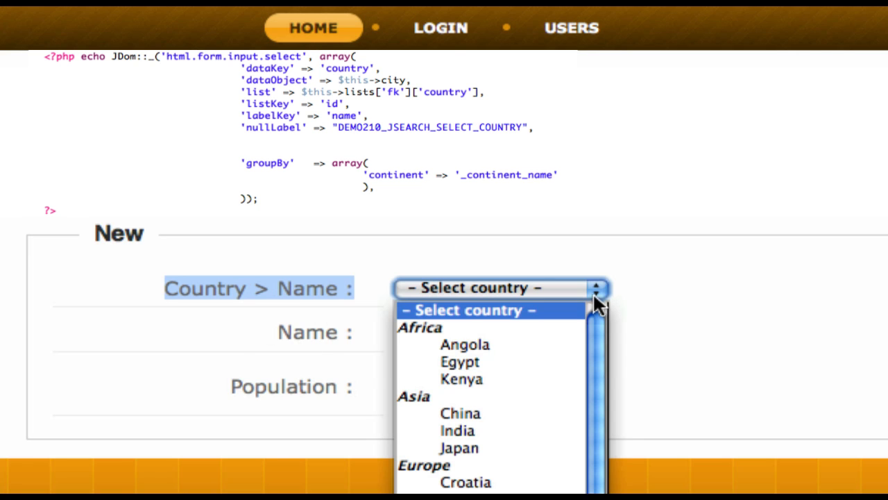